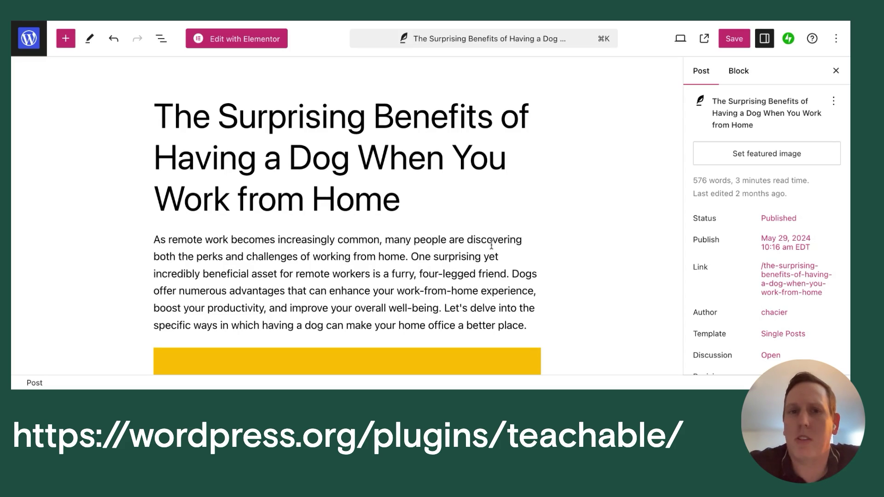
Step: Examine the Puppy 101 product block placed below the introduction of the post about working from home with a dog
scroll(308, 230, "down", 3)
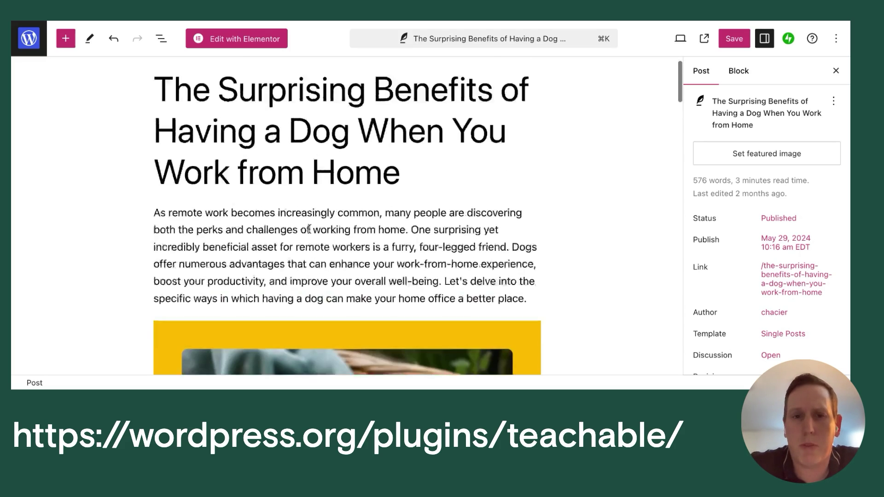
scroll(322, 226, "up", 5)
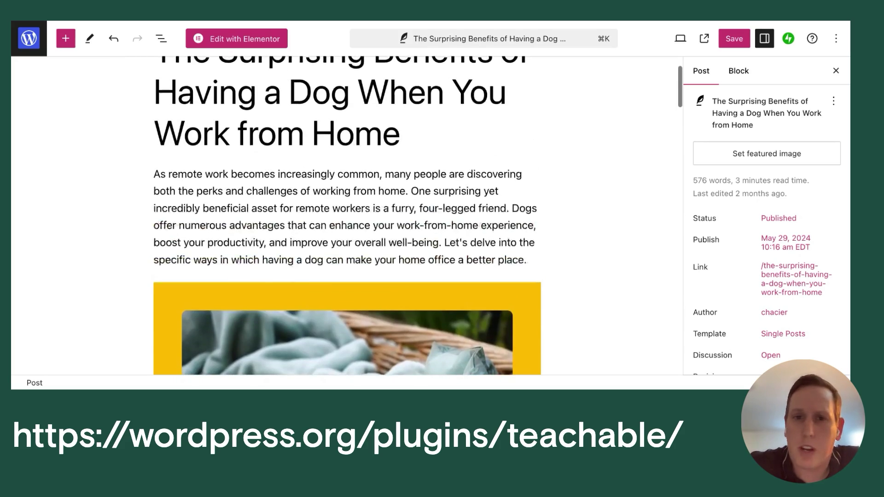
scroll(350, 233, "down", 1)
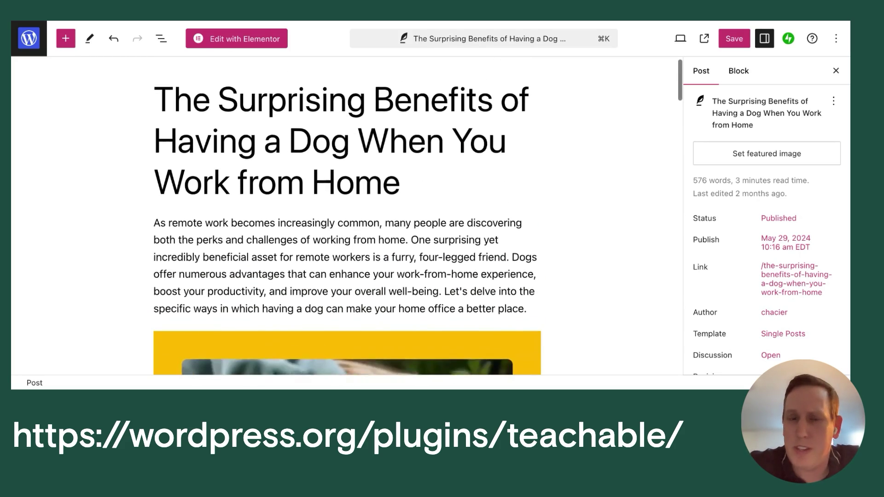
scroll(369, 237, "down", 6)
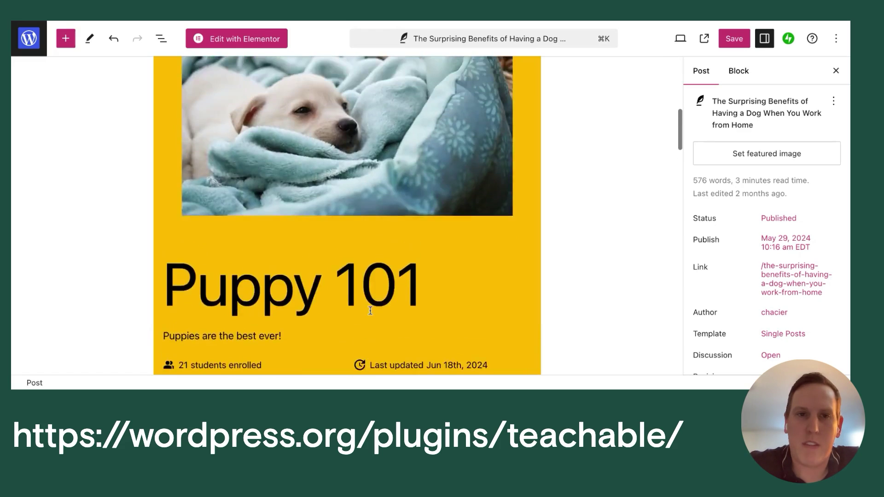
scroll(330, 191, "up", 5)
scroll(331, 194, "down", 8)
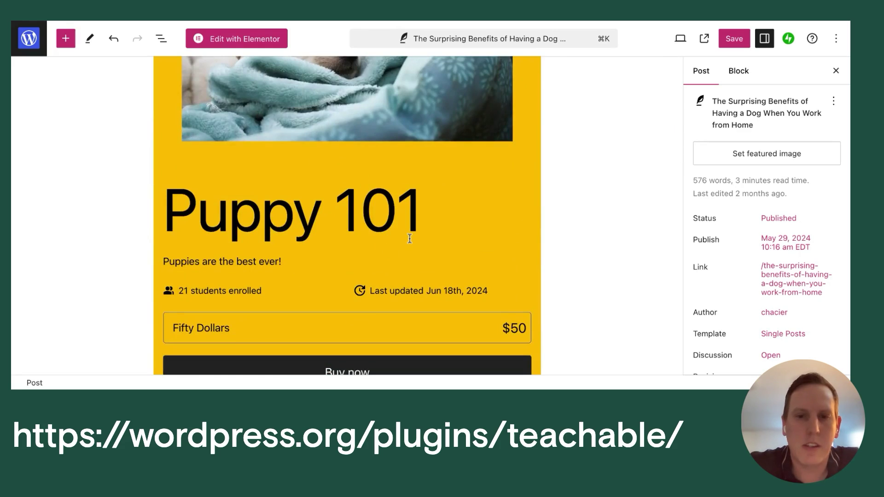
scroll(409, 236, "down", 3)
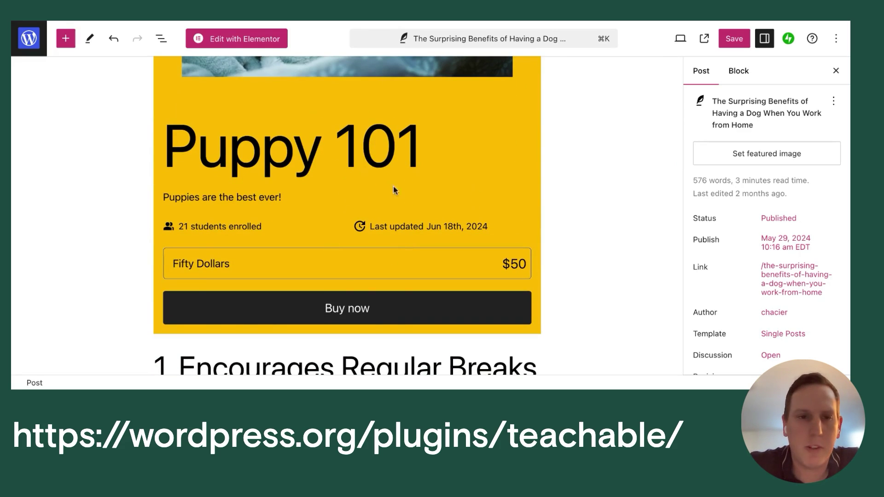
scroll(344, 218, "up", 6)
scroll(344, 218, "down", 2)
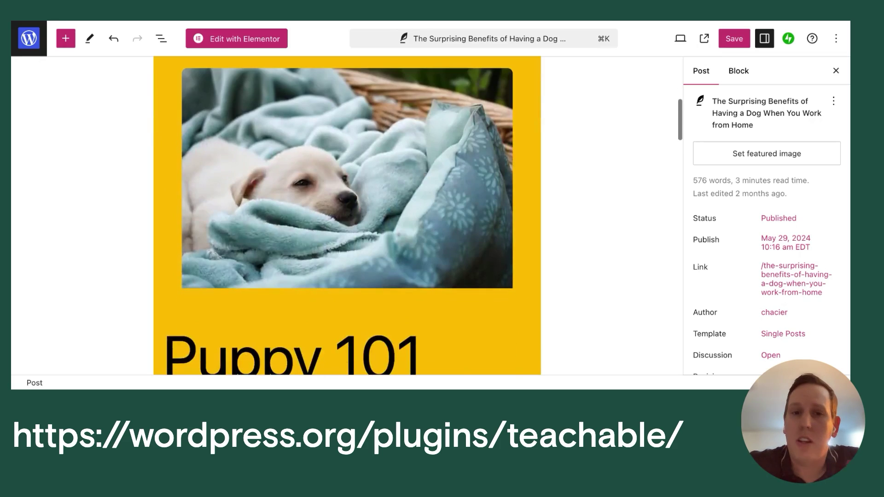
scroll(356, 202, "down", 2)
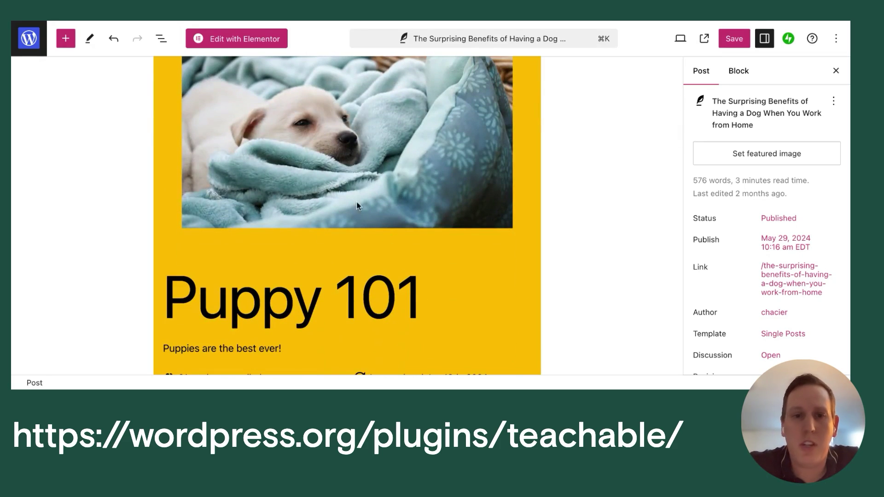
scroll(361, 215, "down", 2)
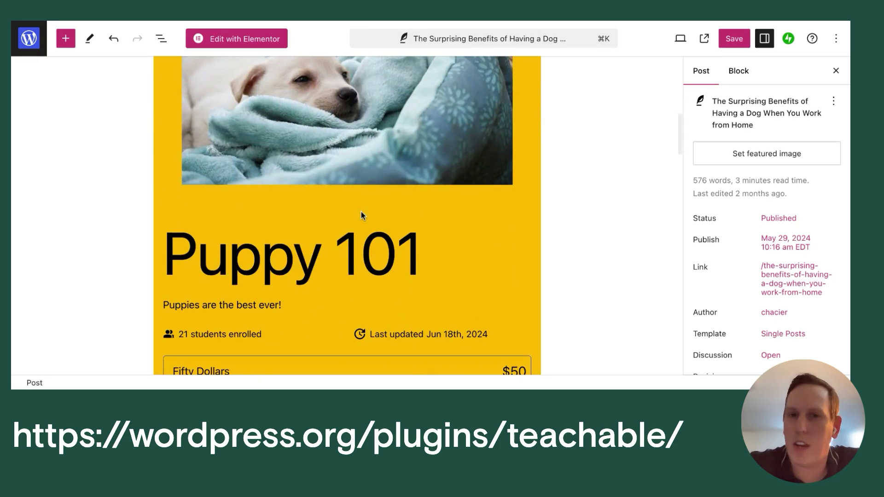
scroll(361, 215, "up", 3)
Step: Inspect the Puppy 101 image block's settings and review the pricing, the buy button and the rest of the post
left_click(354, 181)
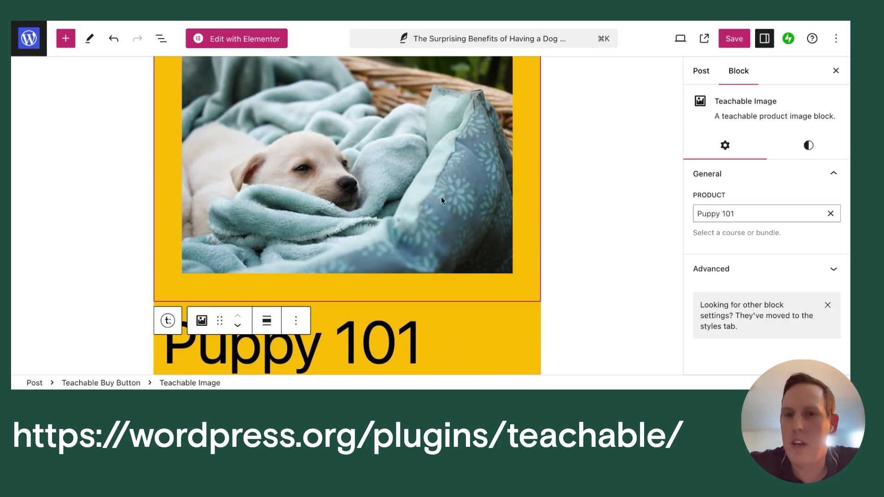
left_click(592, 200)
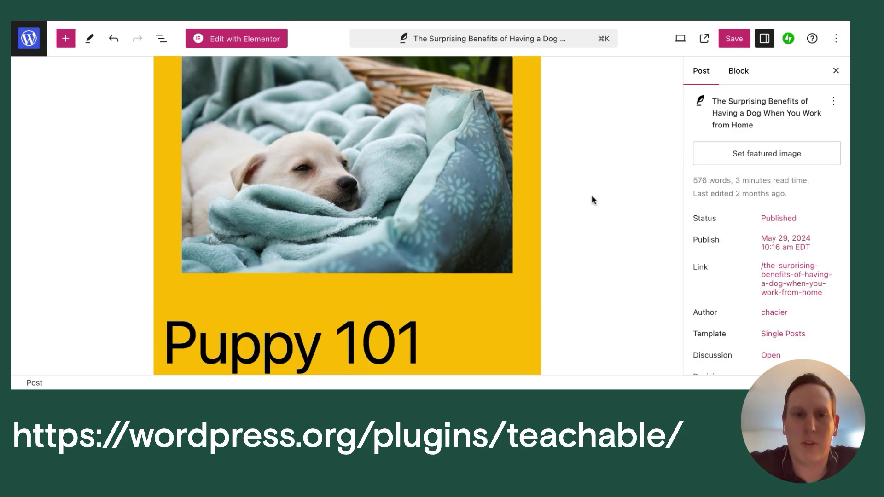
scroll(592, 200, "down", 2)
scroll(385, 271, "down", 5)
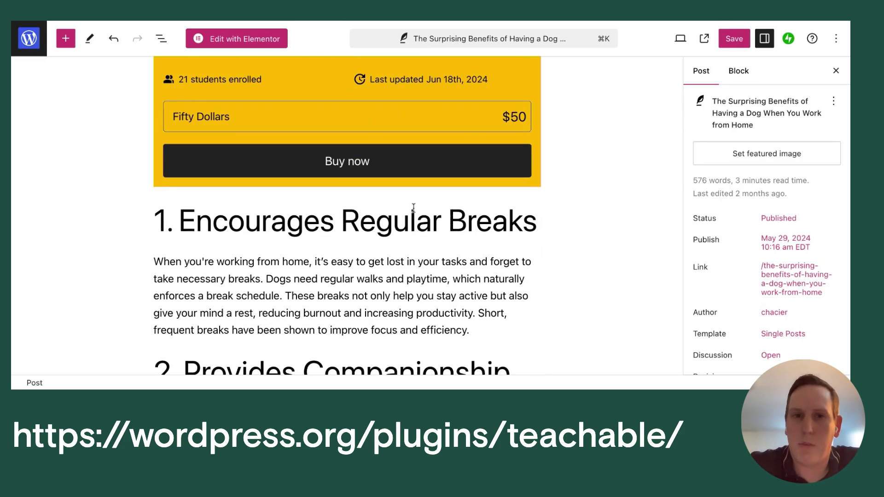
scroll(413, 208, "up", 4)
scroll(414, 209, "down", 1)
scroll(414, 209, "up", 3)
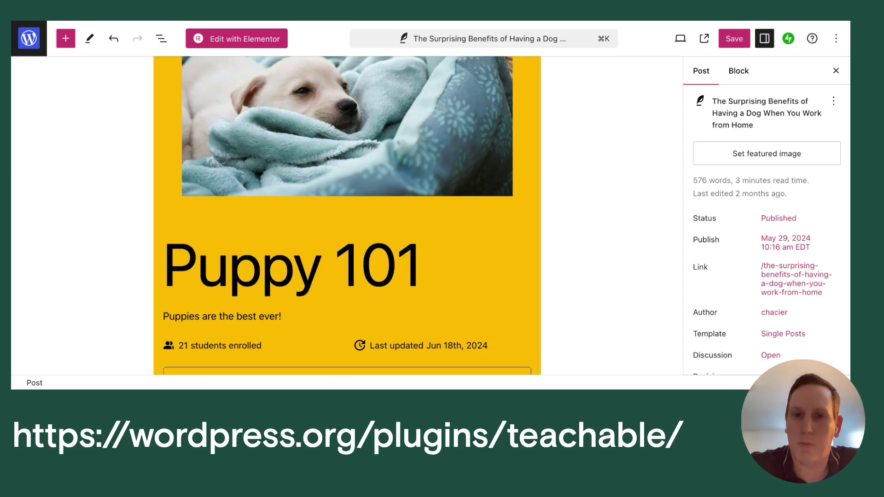
scroll(372, 228, "down", 3)
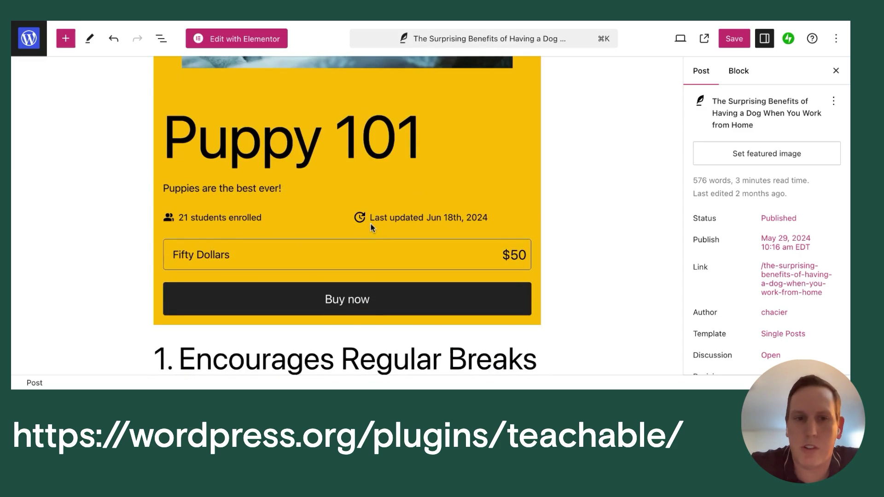
scroll(371, 227, "down", 20)
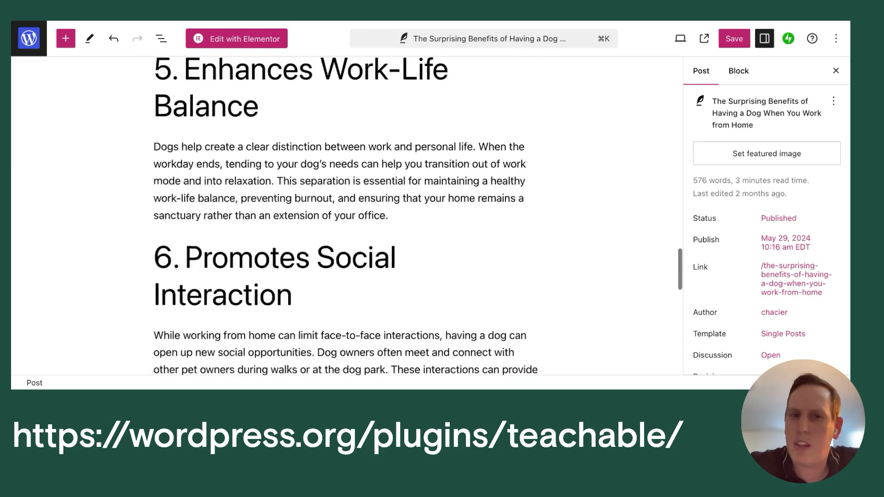
scroll(366, 297, "down", 7)
Step: In the dog movies post, examine the compact green Puppy 101 buy card beside the Heartwarming Stories section
mouse_move(366, 300)
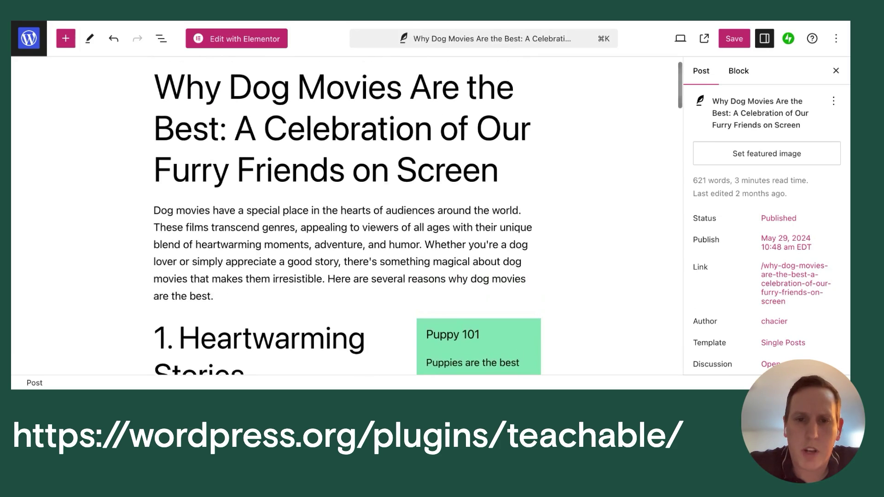
scroll(458, 209, "down", 5)
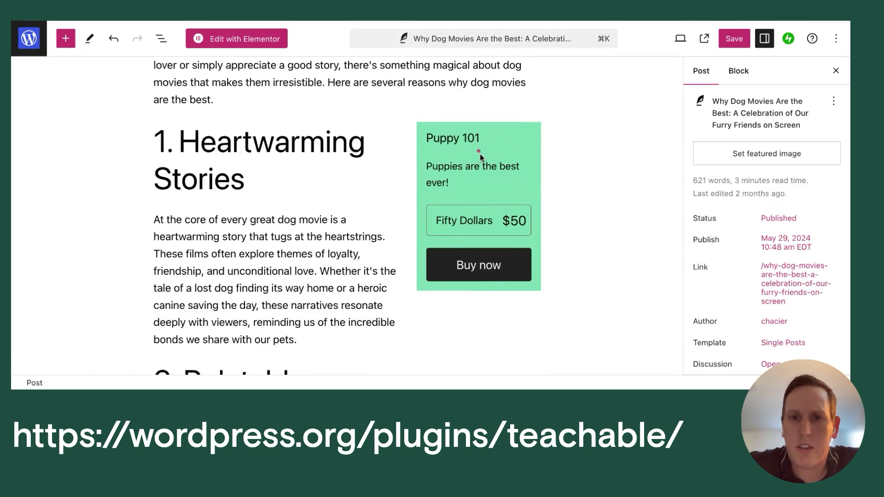
left_click(480, 157)
left_click(532, 84)
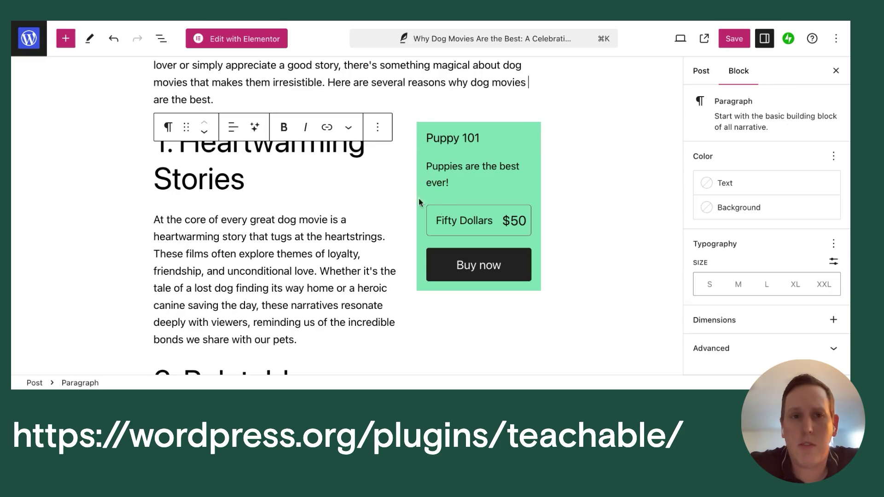
left_click(123, 180)
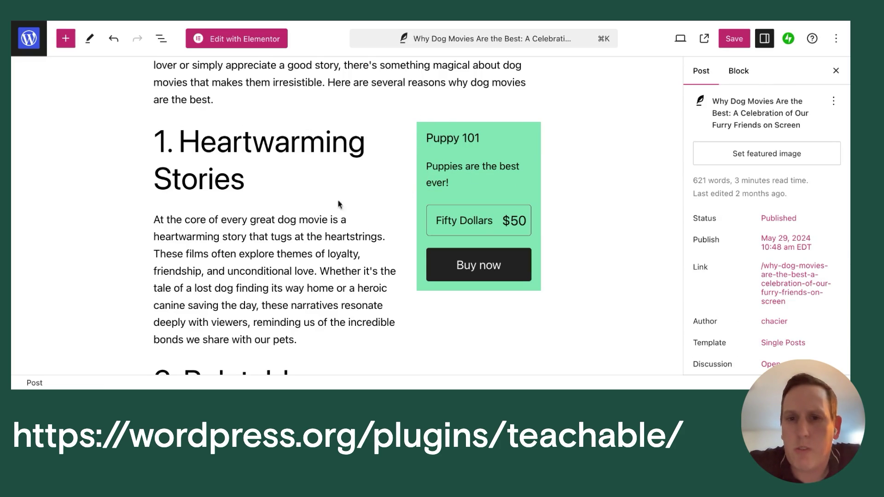
scroll(361, 190, "down", 1)
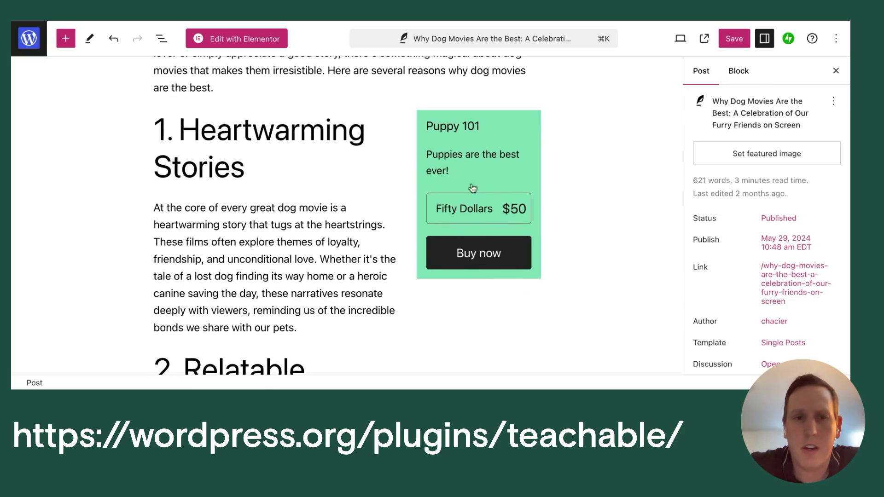
scroll(375, 242, "up", 2)
scroll(375, 242, "down", 3)
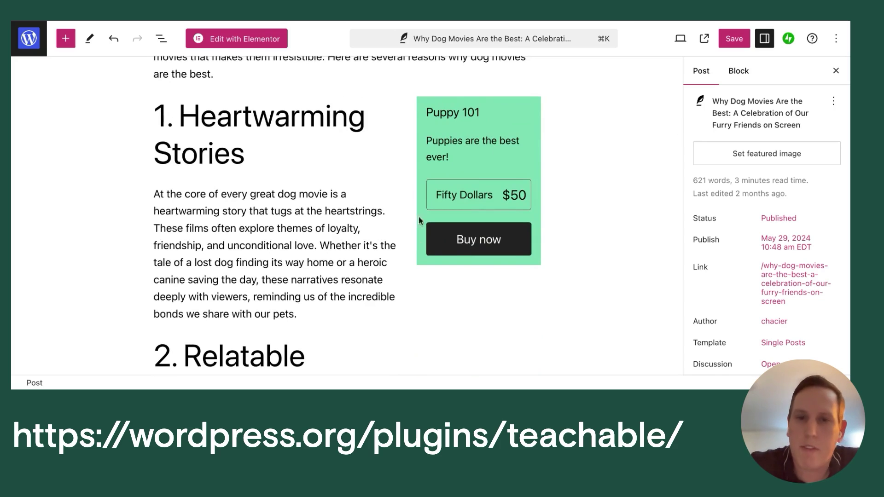
Step: Review the Puppy 101 buy section at the end of the dog movies post and return to the beginning
scroll(358, 245, "down", 20)
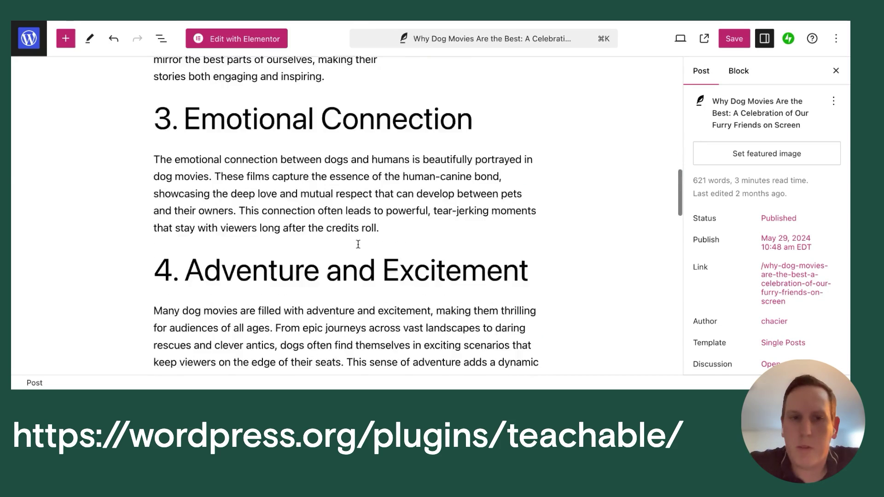
scroll(345, 208, "down", 10)
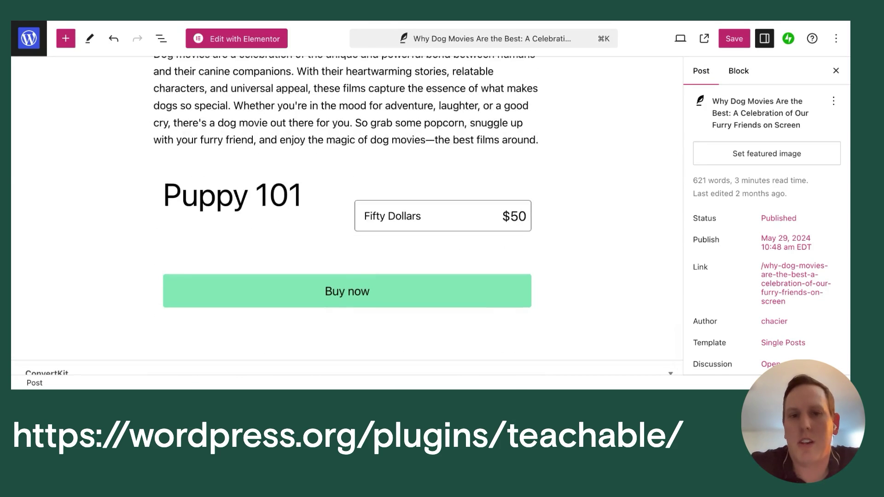
scroll(358, 262, "up", 15)
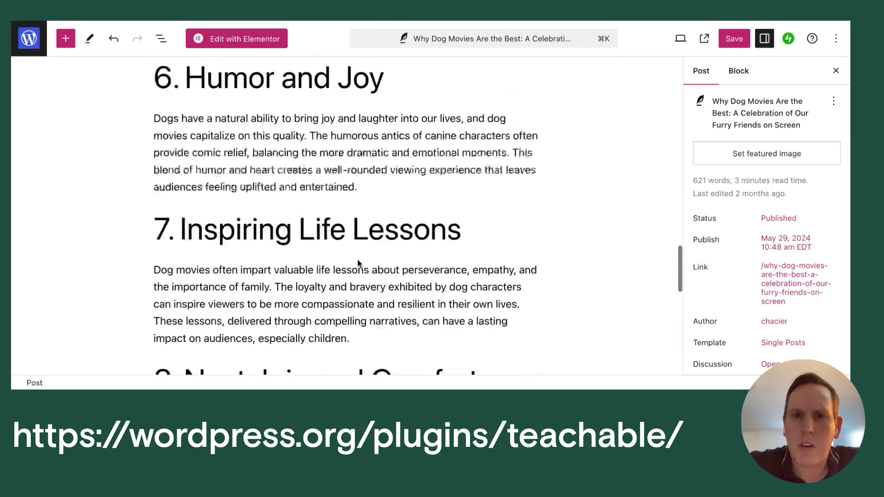
scroll(358, 262, "up", 15)
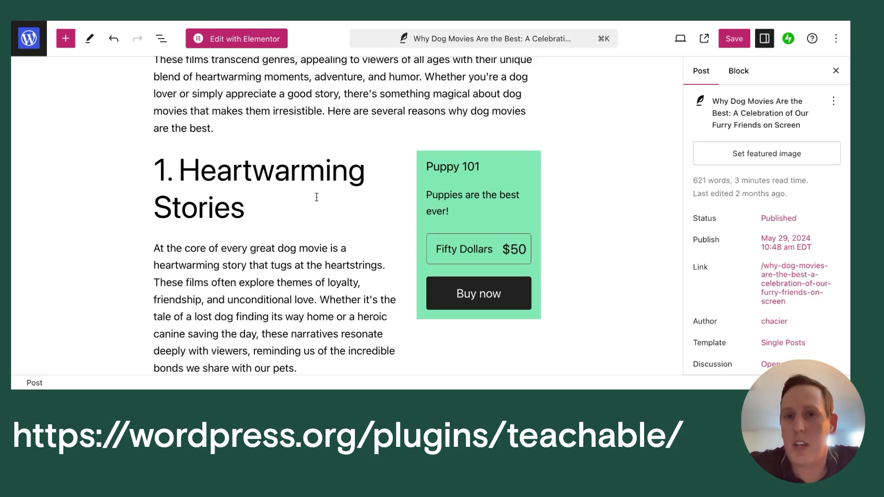
scroll(316, 197, "up", 3)
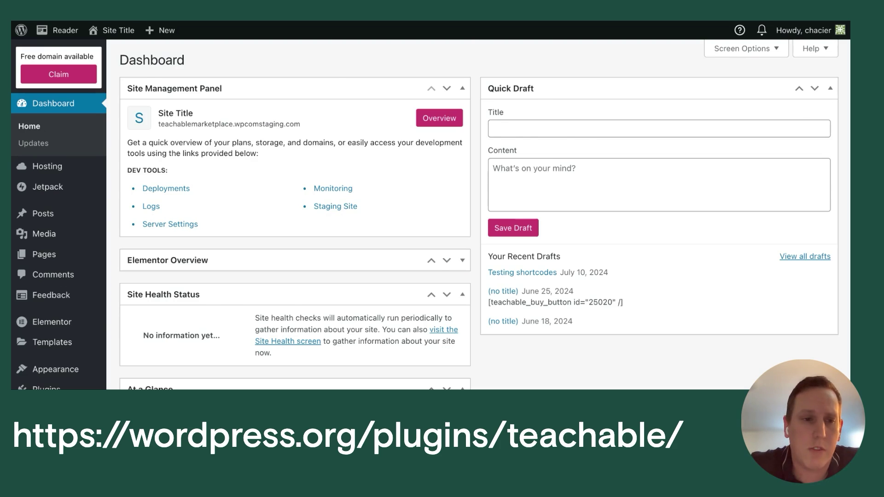
Step: From the site dashboard, go to adding a new plugin and search the plugin directory for "teachable"
scroll(55, 256, "down", 3)
mouse_move(54, 259)
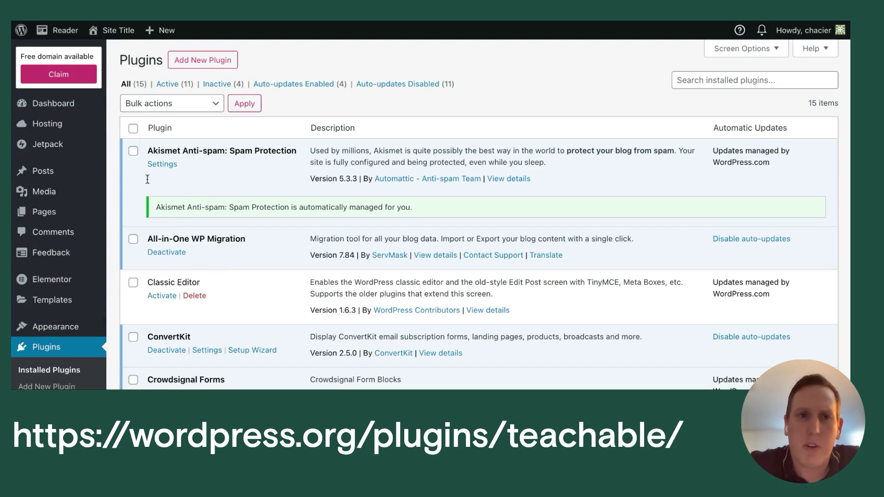
left_click(201, 65)
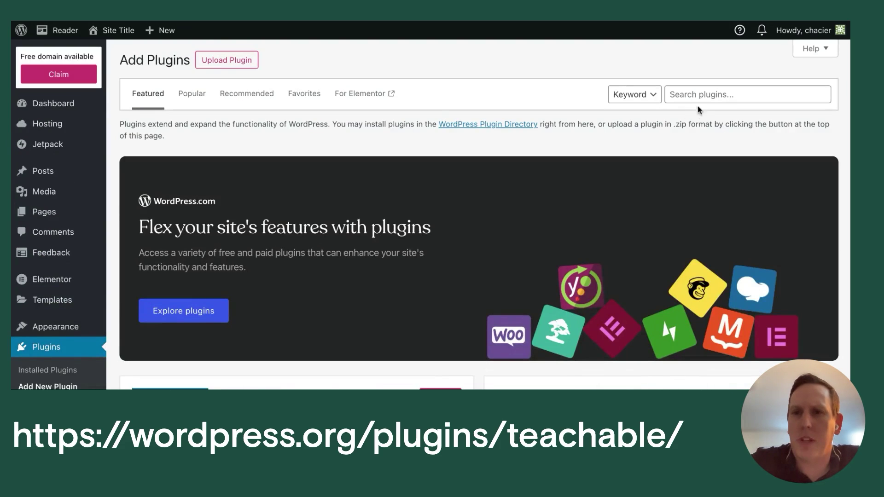
left_click(704, 96)
type("teachable")
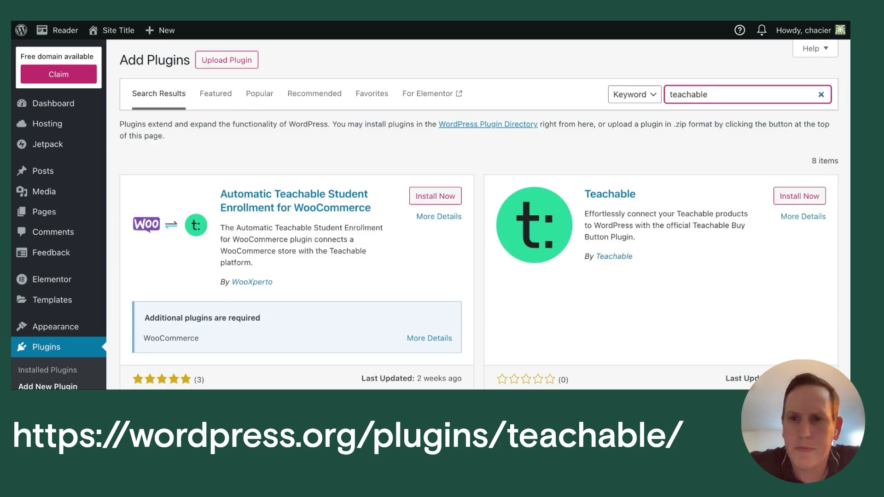
Step: Read the details of the official Teachable plugin and install it
left_click(599, 195)
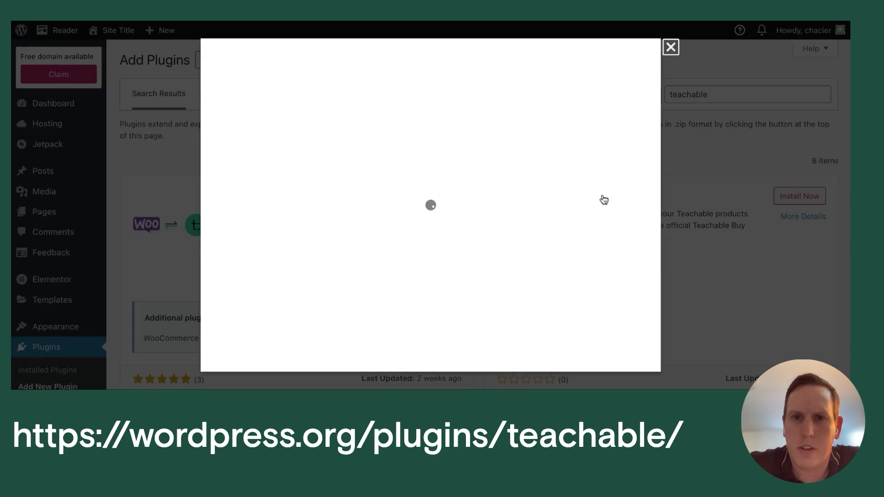
scroll(607, 299, "down", 3)
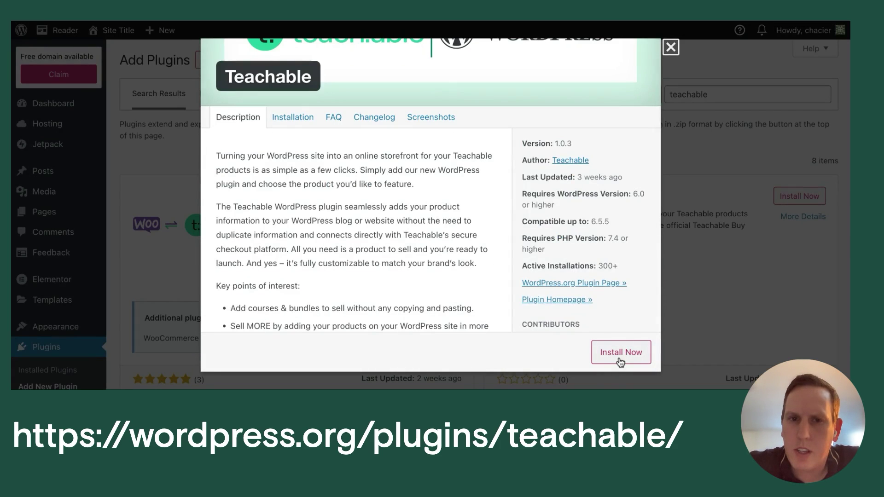
left_click(619, 361)
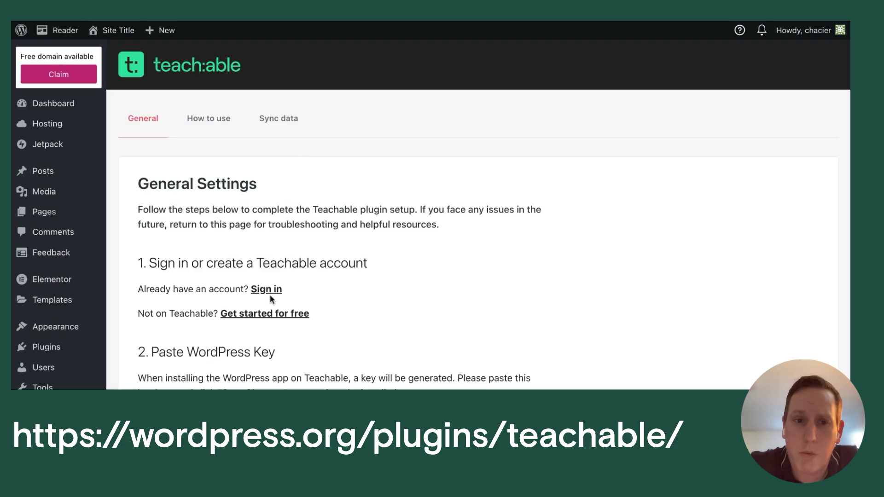
Step: Review the Teachable plugin's general settings for account sign-in and the WordPress key
scroll(288, 266, "down", 1)
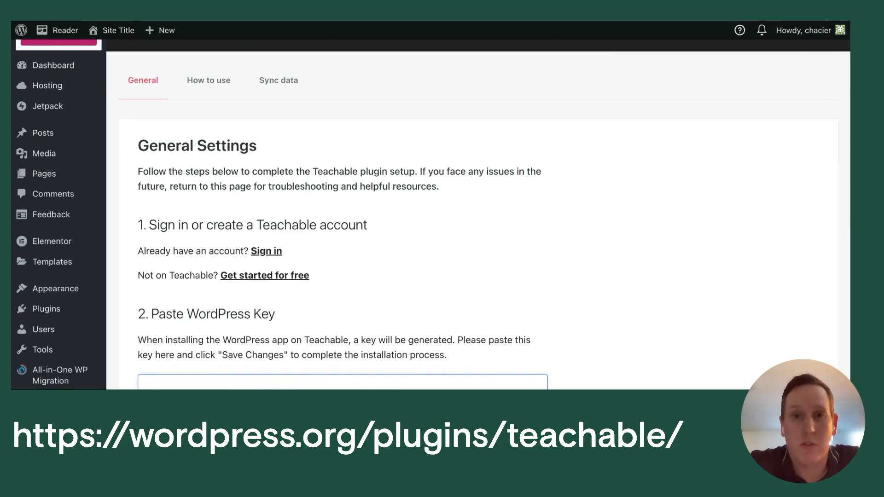
scroll(478, 214, "down", 2)
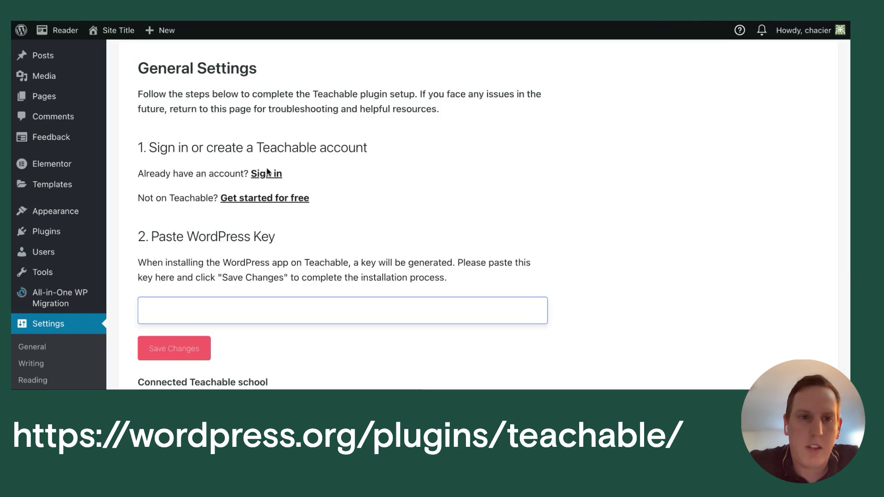
scroll(212, 184, "up", 1)
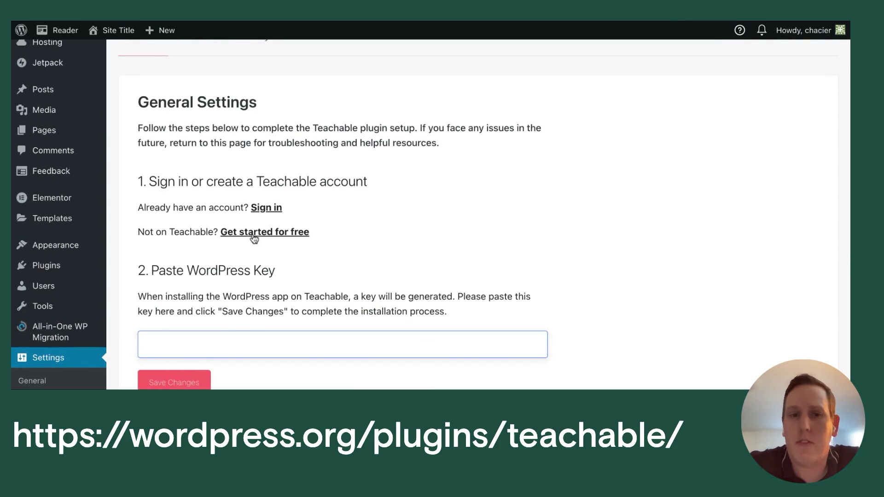
Step: Log in to the Teachable account from the plugin's sign-in link and open the Wordpress app in the school's App Hub
left_click(262, 210)
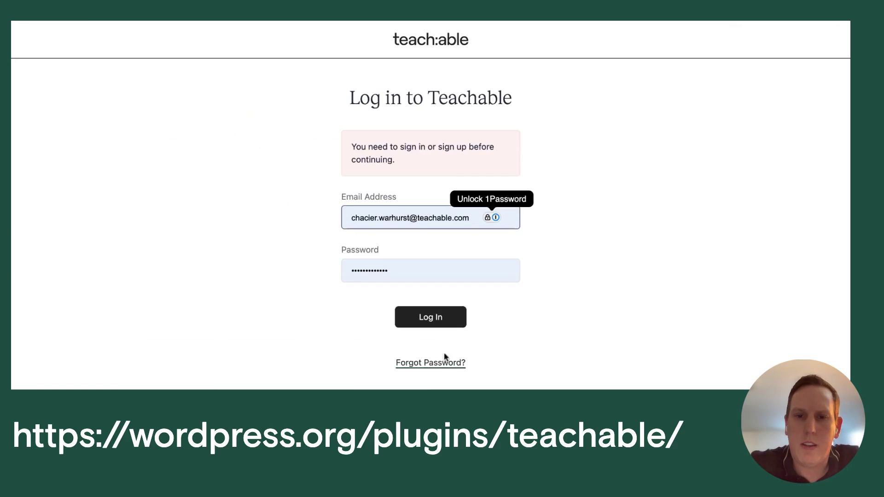
left_click(450, 322)
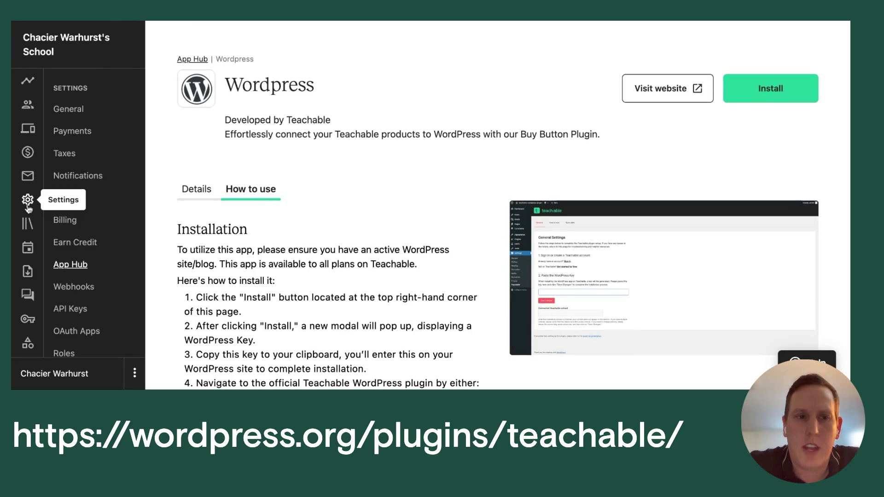
left_click(76, 267)
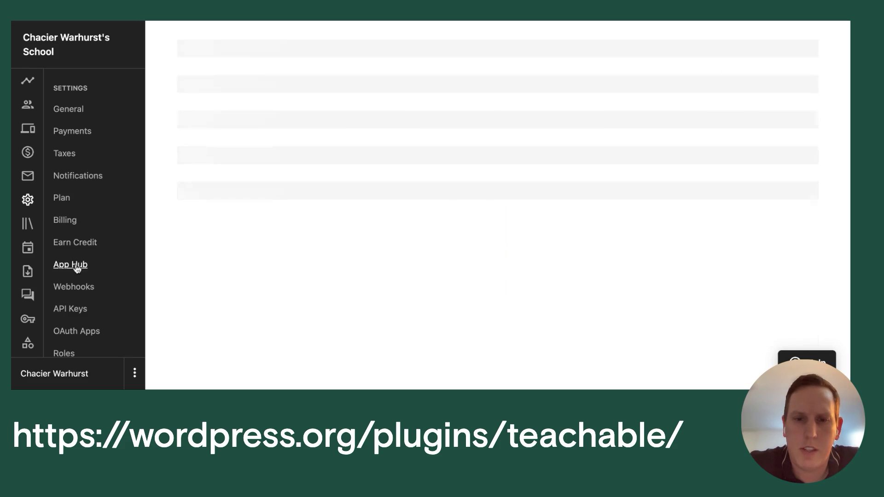
scroll(497, 69, "down", 20)
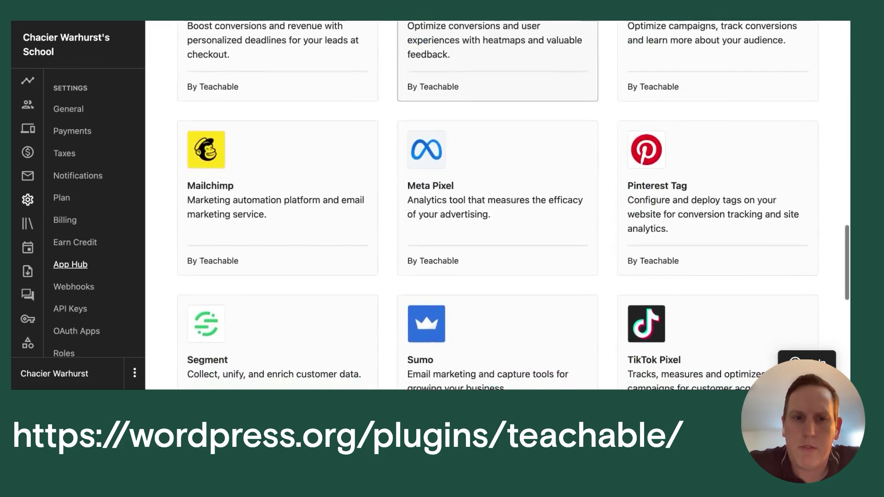
scroll(497, 69, "down", 6)
left_click(286, 239)
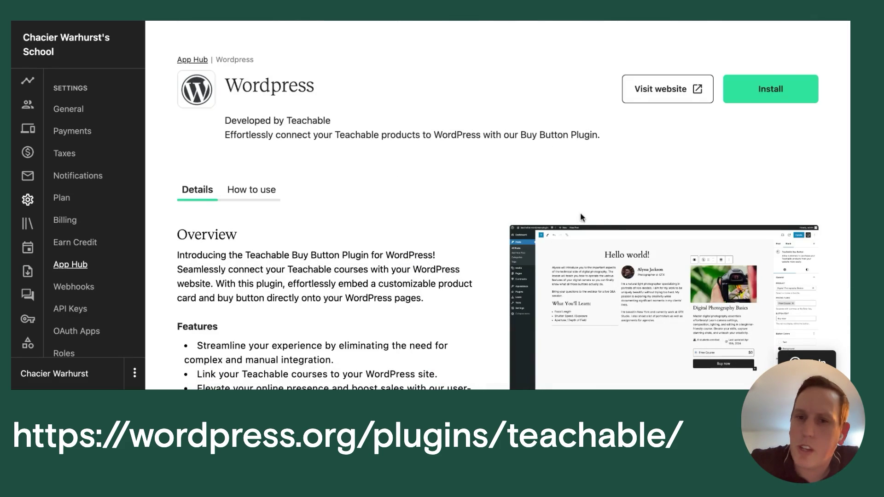
Step: Install the Wordpress app on the Teachable school and copy the generated WordPress key
scroll(580, 212, "down", 2)
scroll(396, 226, "down", 1)
scroll(406, 250, "up", 3)
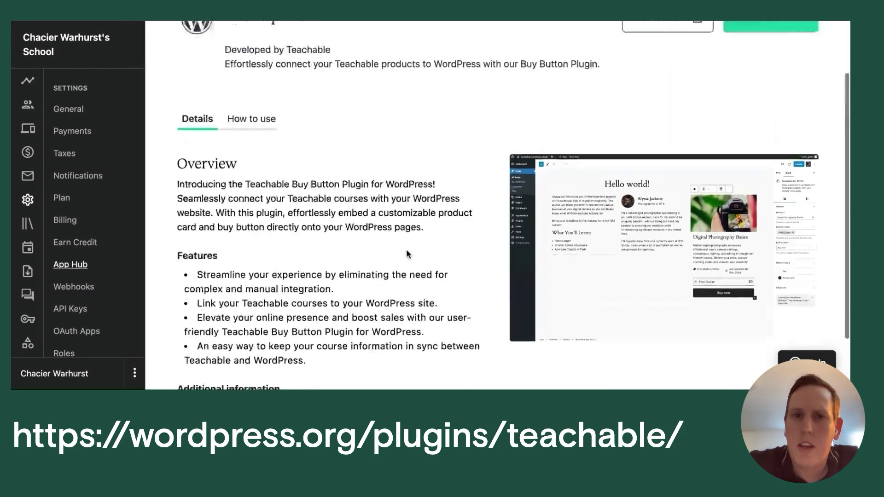
left_click(231, 146)
scroll(225, 179, "up", 1)
left_click(214, 187)
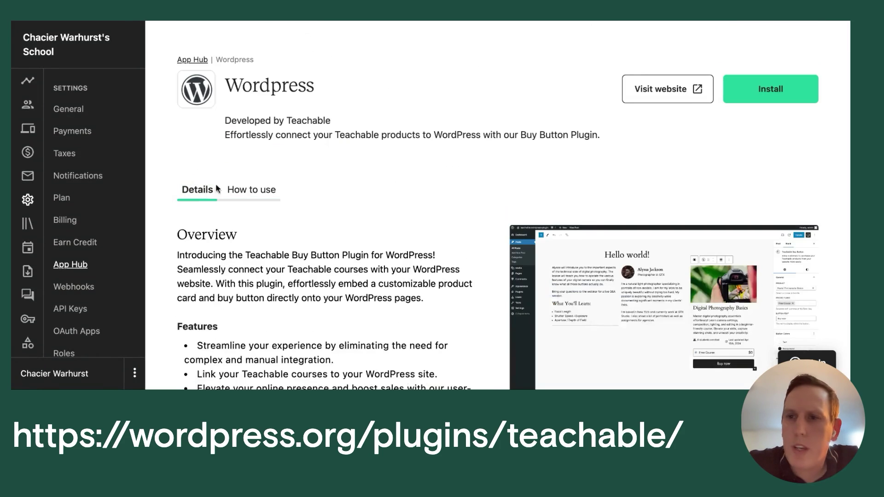
left_click(757, 91)
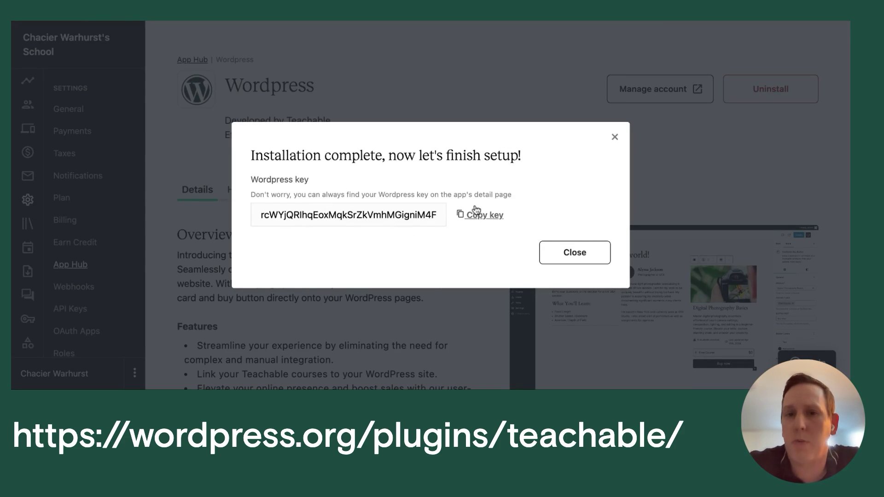
left_click(476, 222)
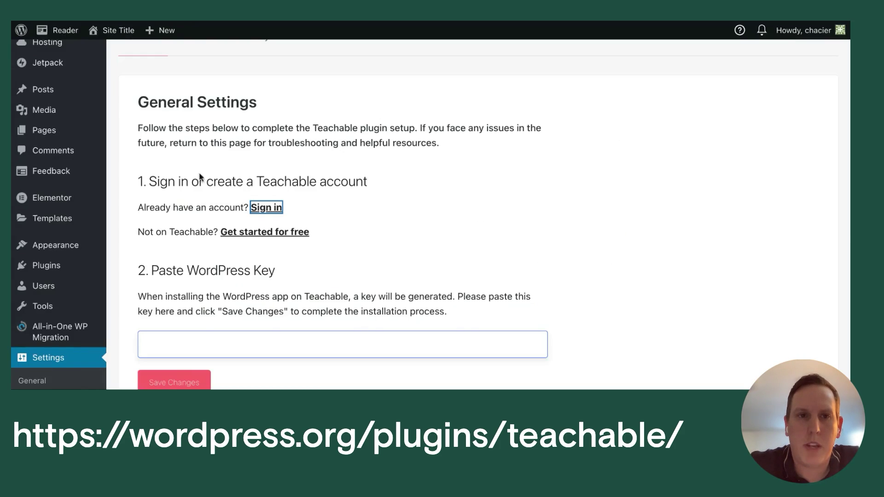
Step: Paste the copied WordPress key into the Teachable plugin's general settings in WordPress and save the changes
scroll(237, 201, "up", 2)
scroll(236, 201, "down", 3)
scroll(237, 200, "up", 3)
scroll(237, 202, "down", 5)
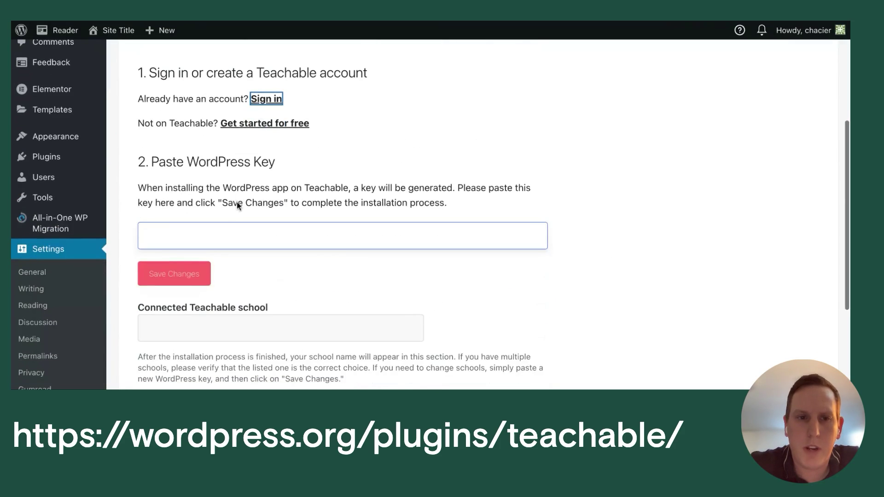
left_click(214, 239)
key("ctrl+v")
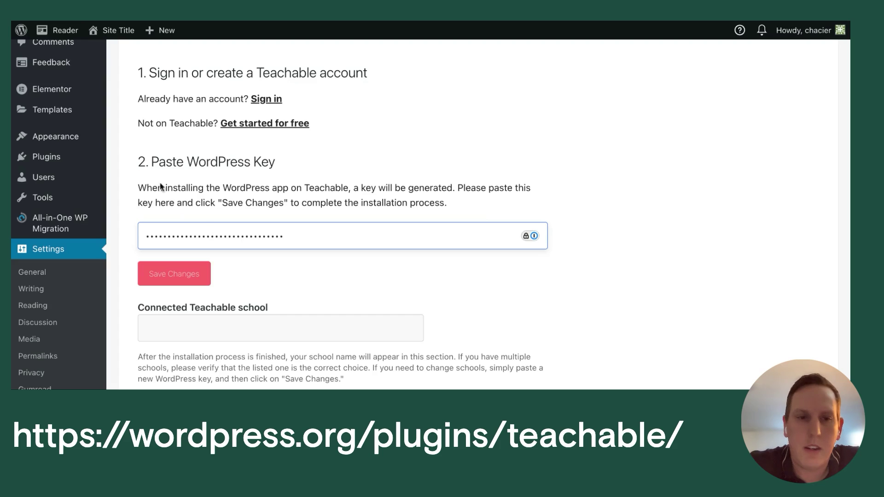
left_click(182, 273)
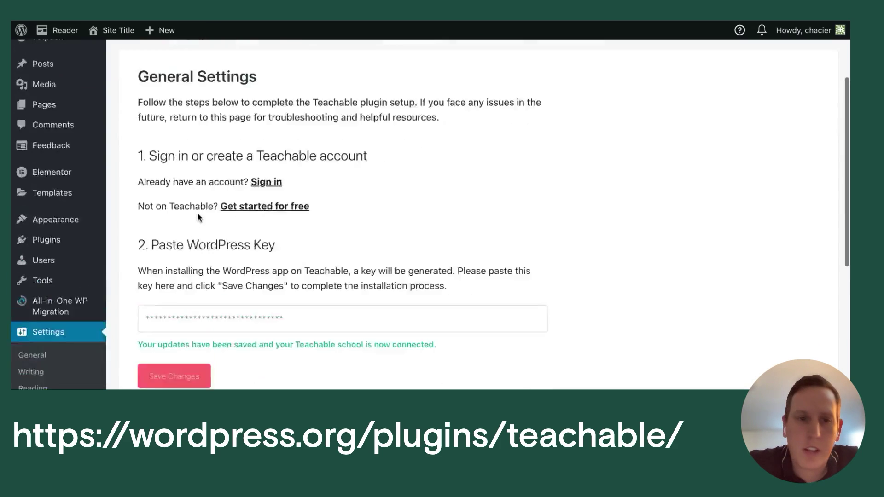
scroll(200, 216, "down", 5)
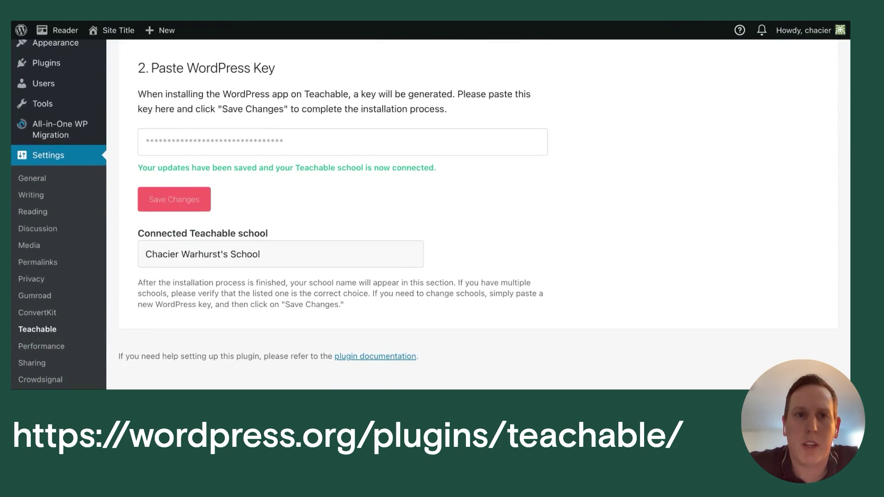
Step: Review the Teachable plugin's usage instructions and its data sharing and sync preferences
scroll(215, 125, "up", 6)
left_click(214, 124)
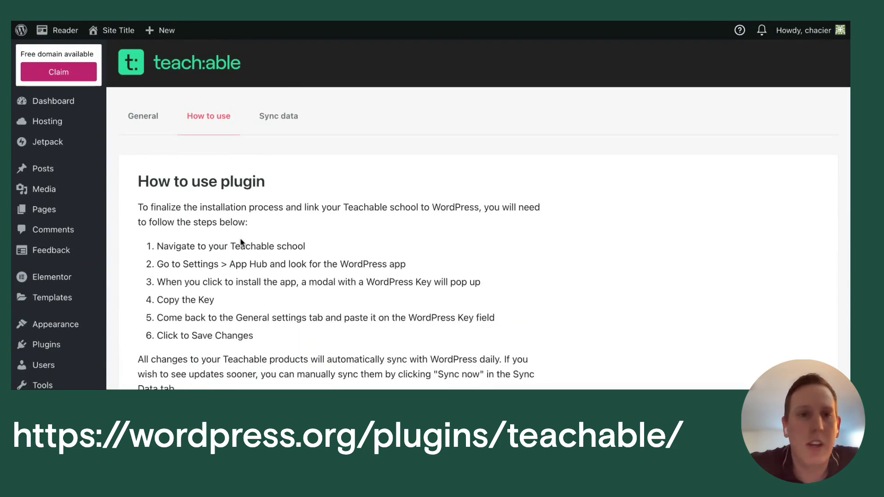
left_click(278, 117)
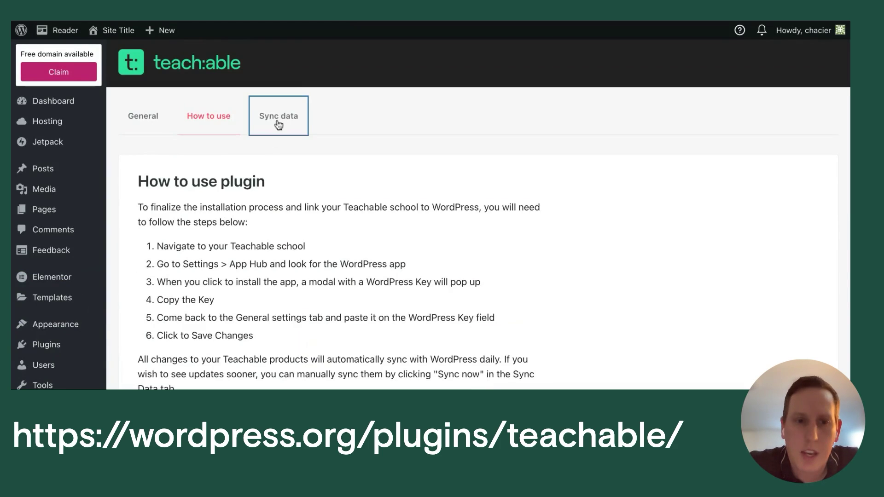
scroll(256, 312, "down", 3)
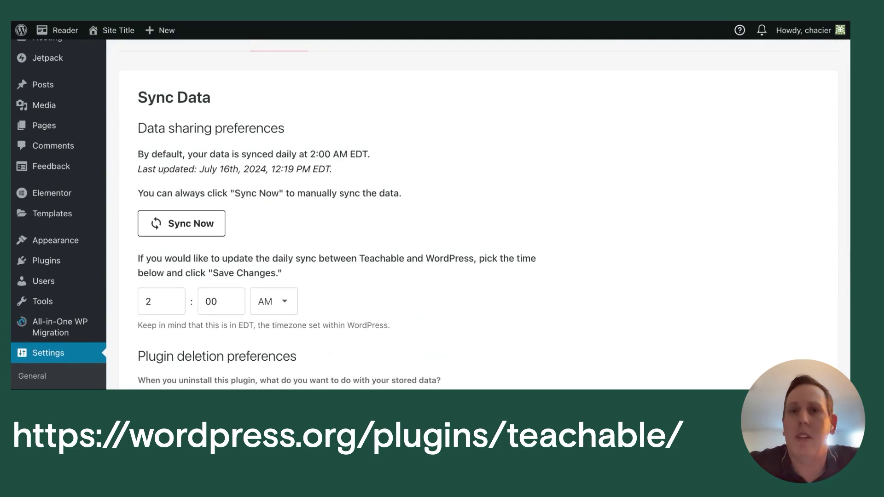
scroll(226, 283, "down", 1)
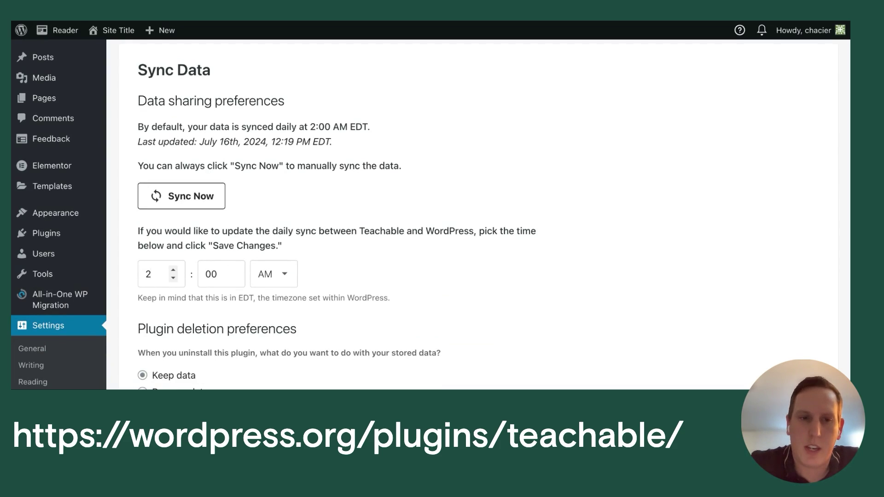
Step: Try setting the daily sync time between Teachable and WordPress to 12:00 PM
left_click(147, 274)
type("1")
left_click(278, 278)
left_click(296, 290)
scroll(296, 277, "down", 5)
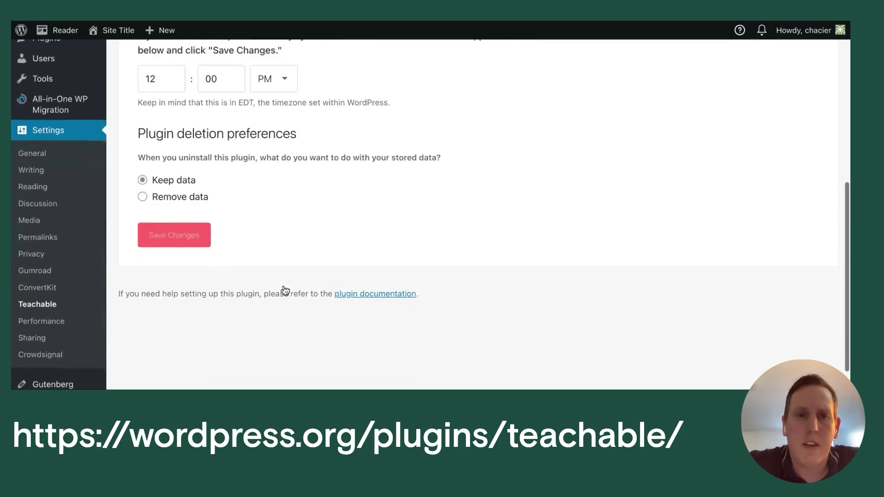
Step: Sync the Teachable data manually and review the daily sync time and plugin deletion preferences
scroll(285, 290, "up", 5)
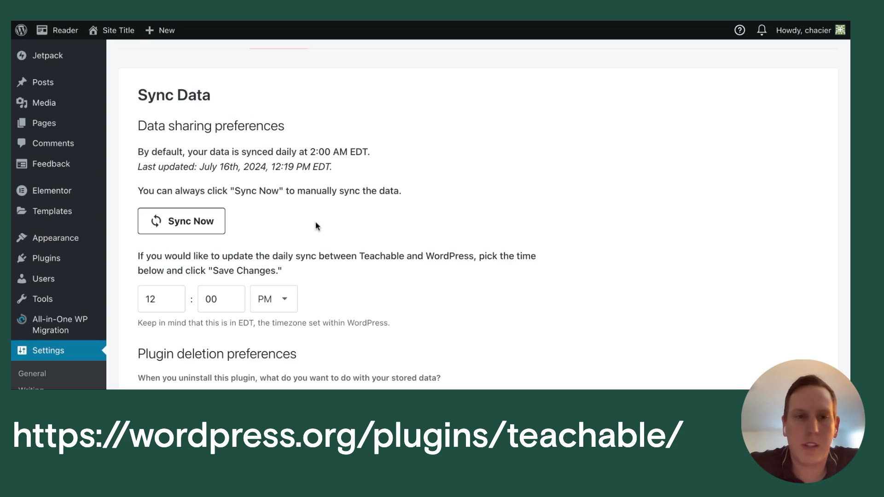
left_click(200, 232)
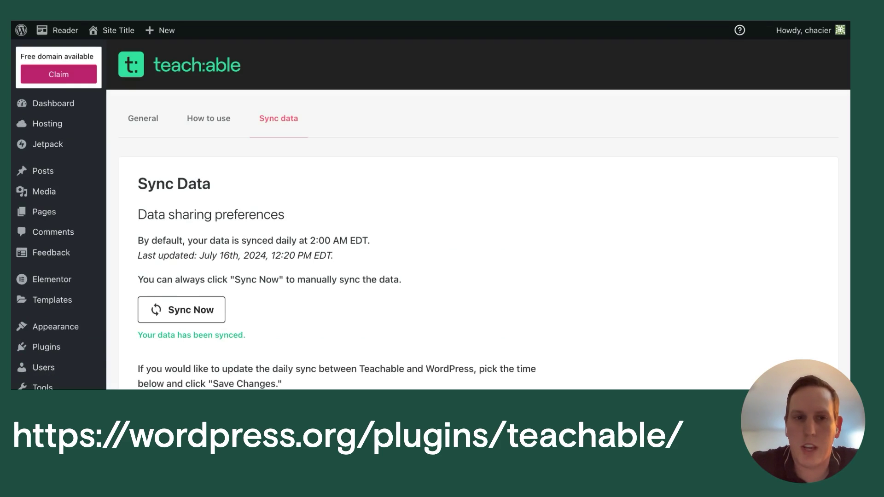
scroll(430, 214, "down", 5)
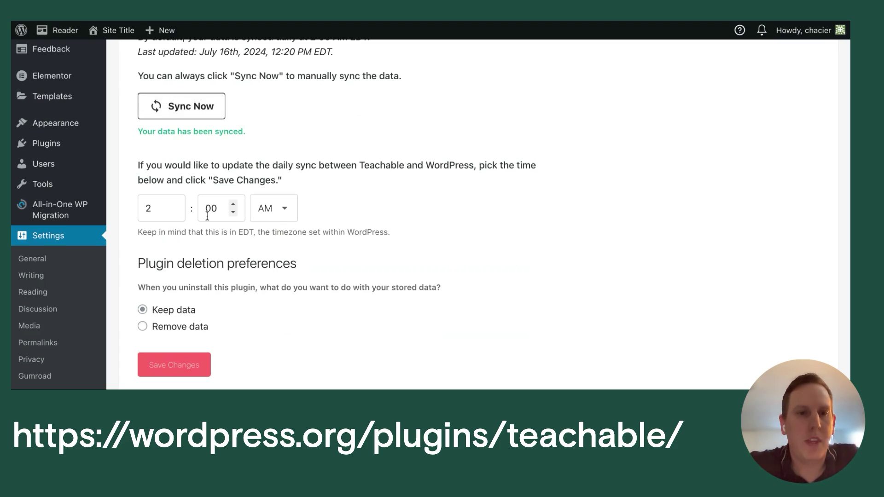
scroll(207, 214, "down", 1)
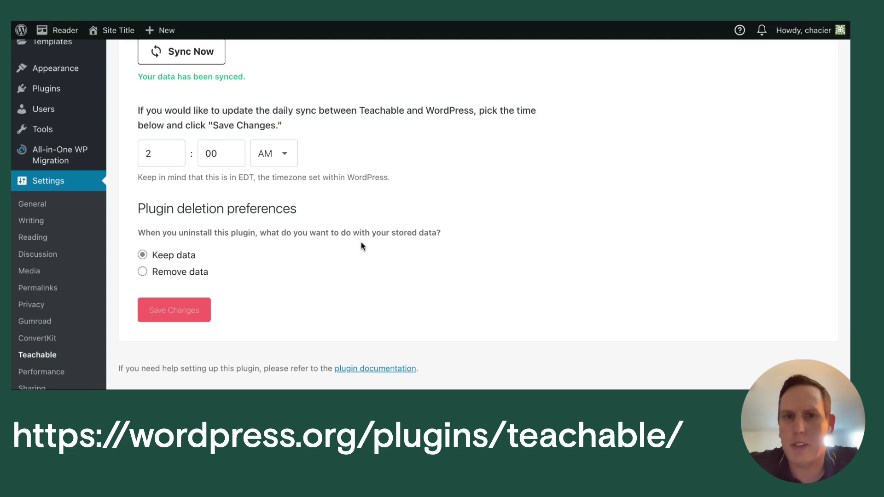
scroll(361, 242, "up", 1)
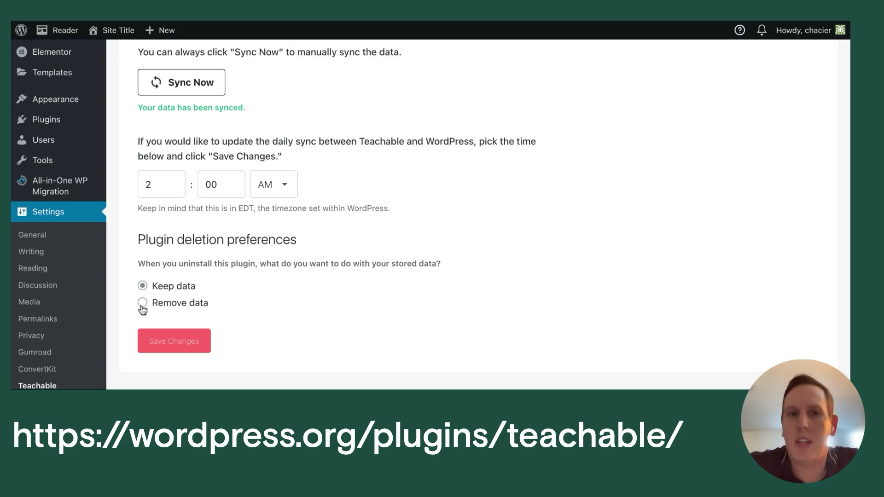
Step: Go to the site's posts list and start a new post
scroll(143, 310, "up", 5)
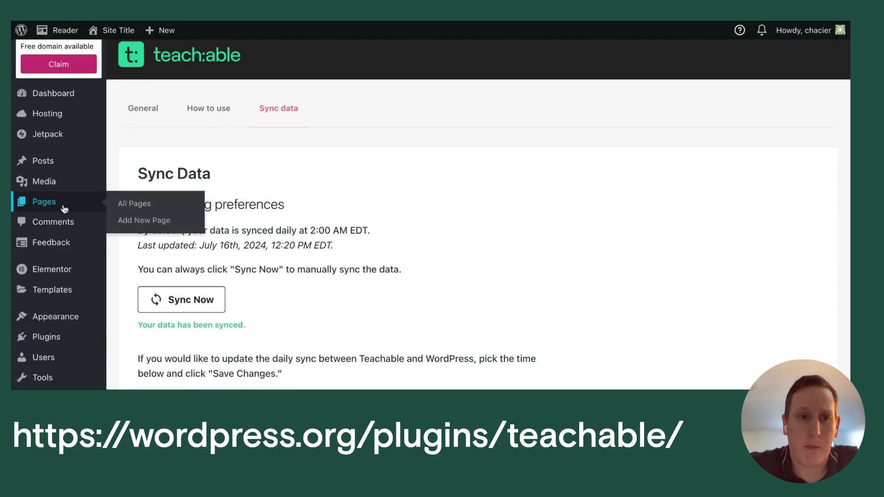
left_click(42, 162)
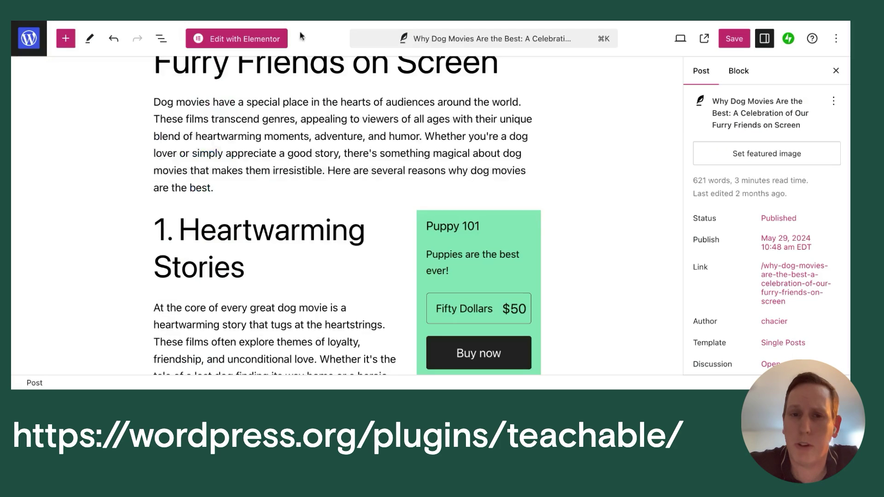
scroll(358, 221, "up", 3)
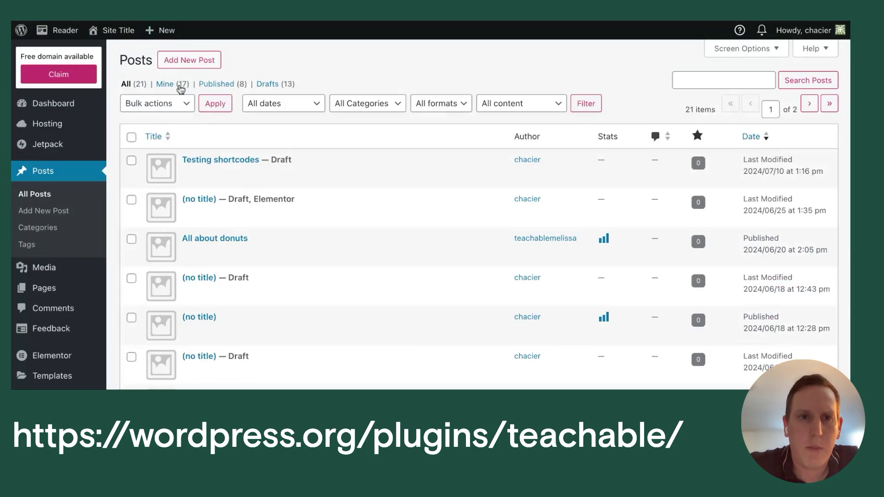
left_click(184, 62)
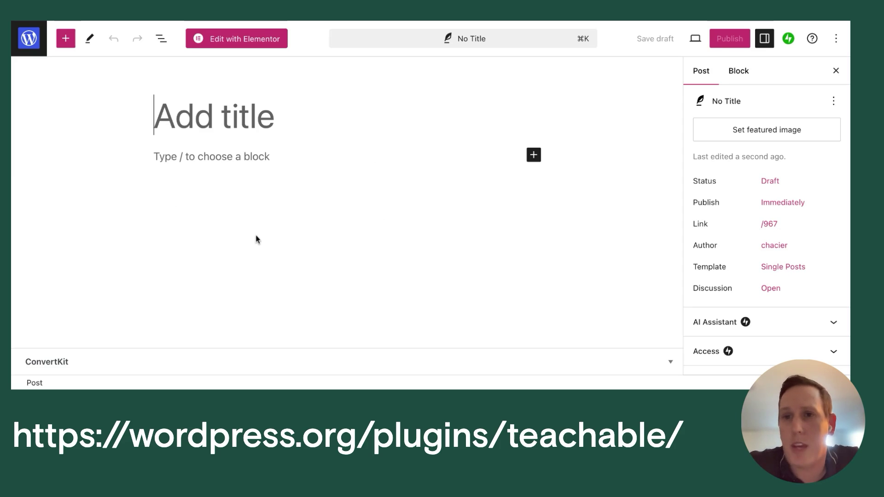
Step: Search the full block library for "teach" and close it without inserting a block
left_click(65, 38)
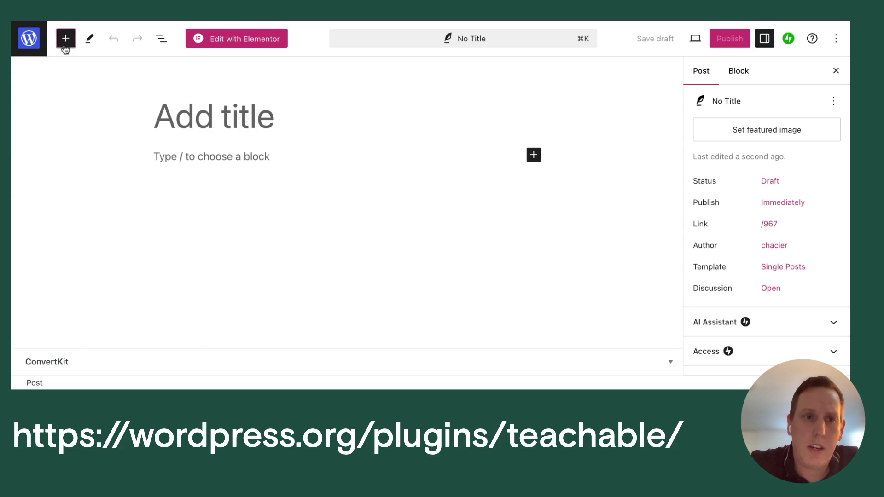
left_click(98, 107)
type("teach")
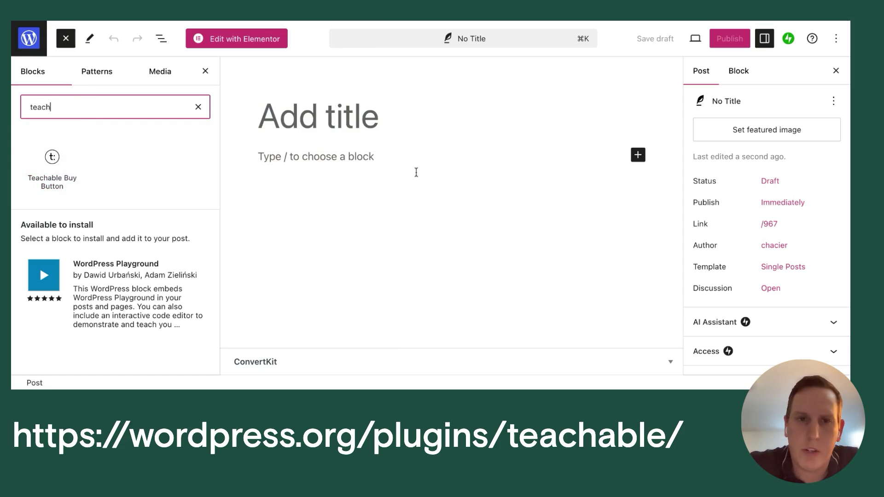
left_click(450, 207)
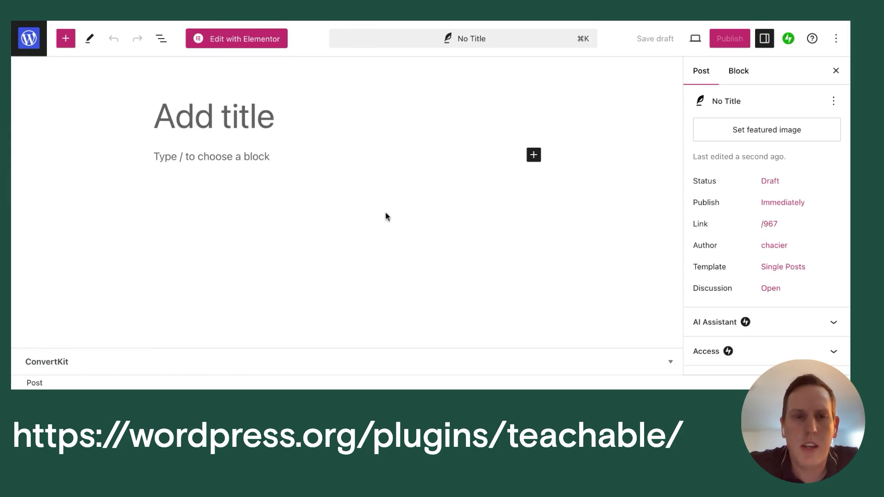
Step: Look for the Teachable Buy Button among the inline block choices and with "/tea", and clear the typed text
left_click(541, 163)
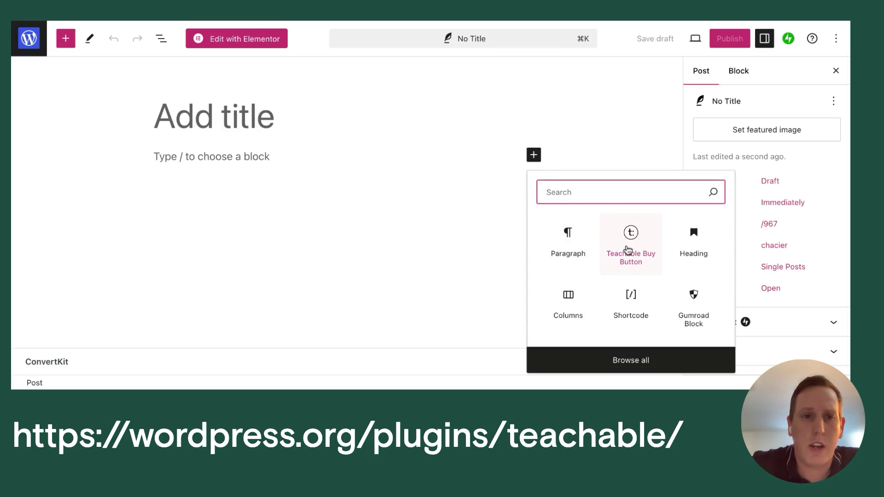
left_click(225, 157)
type("/tea")
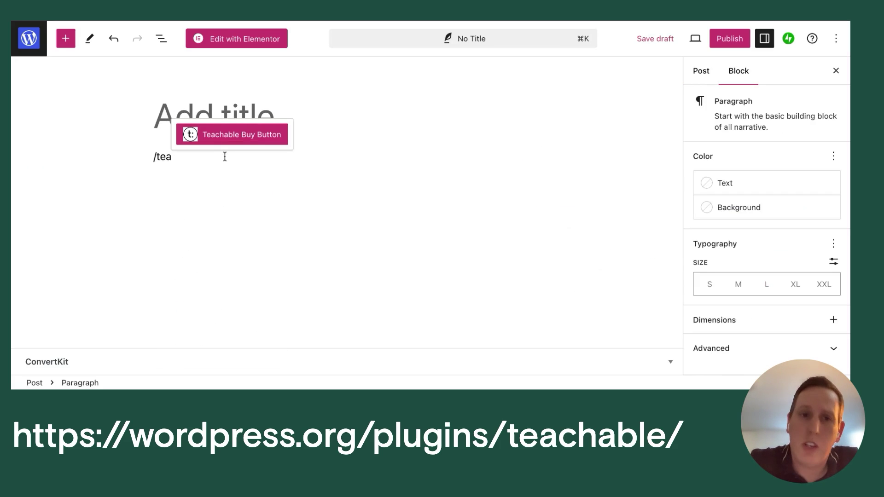
key("BackSpace")
key("BackSpace")
key("BackSpace")
key("BackSpace")
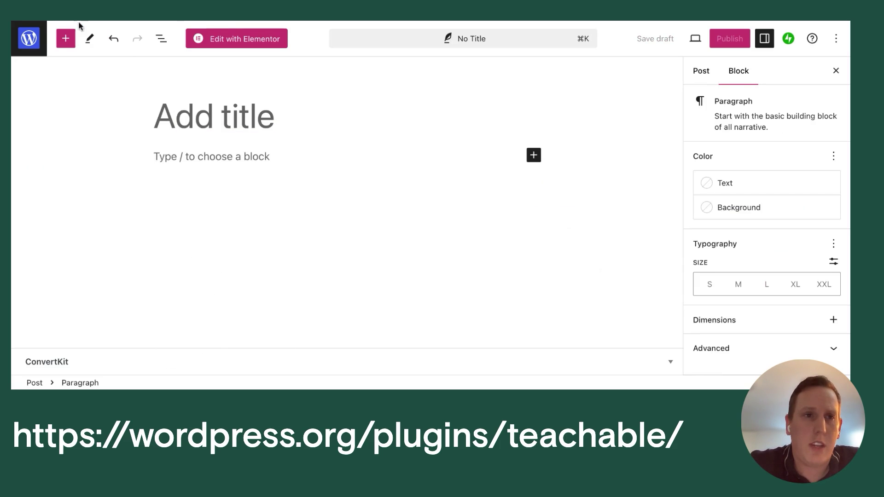
Step: Search the block library for "teach" and insert the Teachable Buy Button block into the new post
left_click(65, 38)
left_click(82, 114)
type("teach")
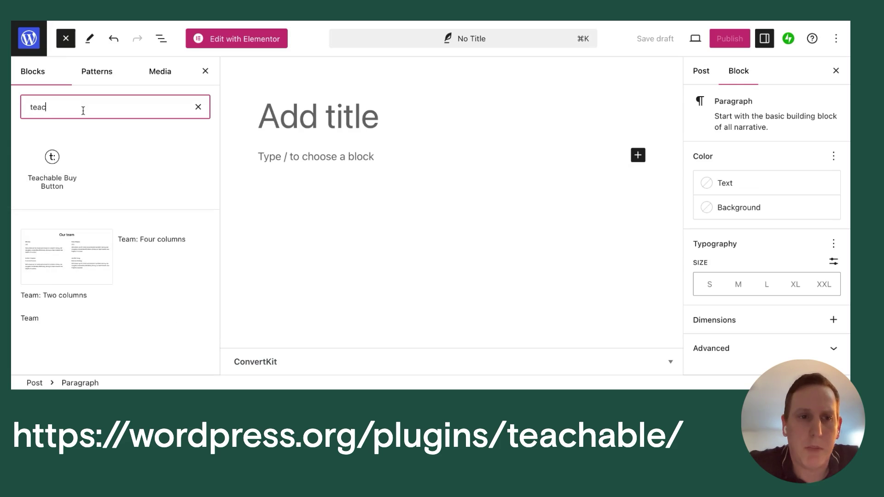
left_click(52, 159)
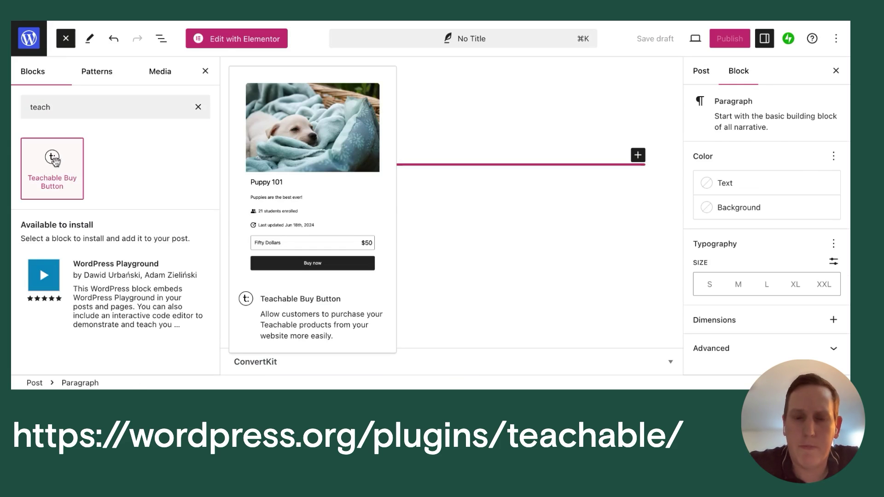
Step: Review the inserted Teachable Buy Button for Puppy 101, from its image down to the pricing plan and purchase button
scroll(471, 233, "down", 3)
scroll(458, 212, "up", 3)
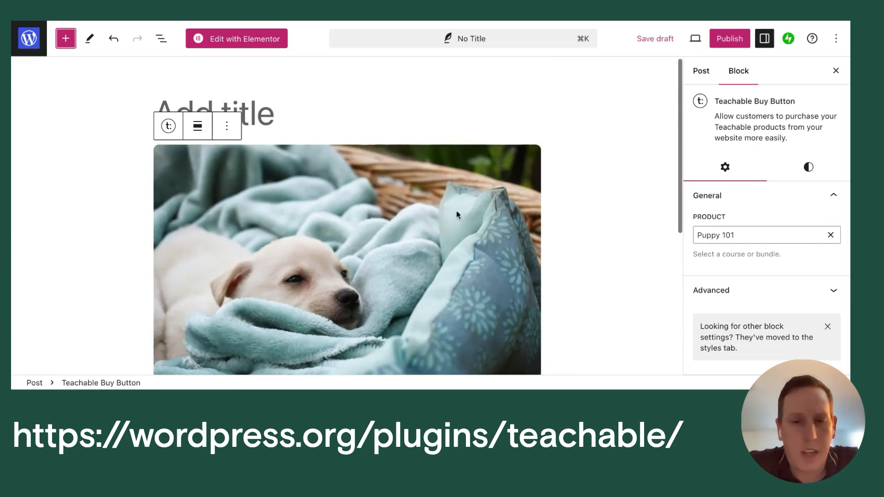
scroll(502, 208, "down", 4)
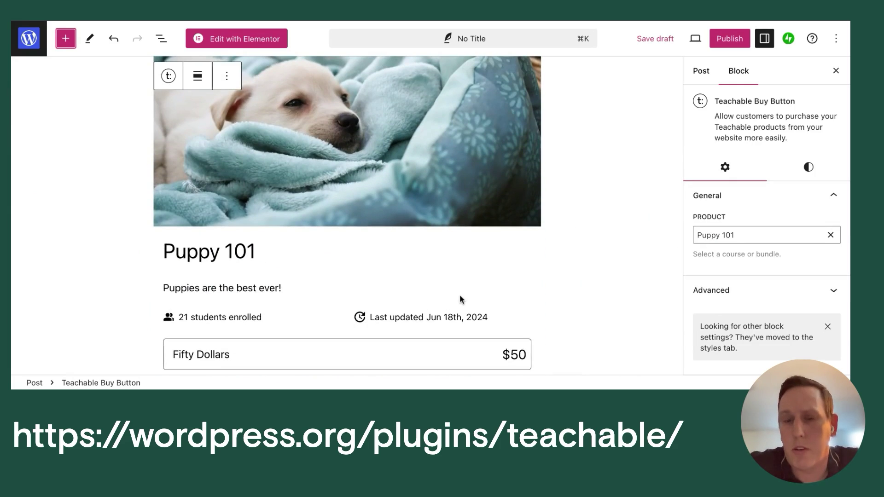
scroll(460, 299, "down", 1)
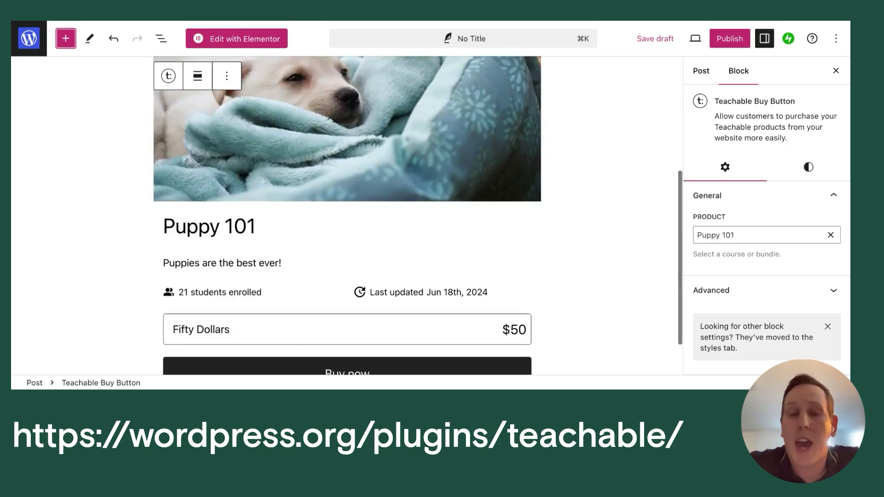
scroll(460, 299, "up", 3)
scroll(348, 215, "up", 2)
scroll(347, 215, "down", 3)
scroll(672, 166, "up", 1)
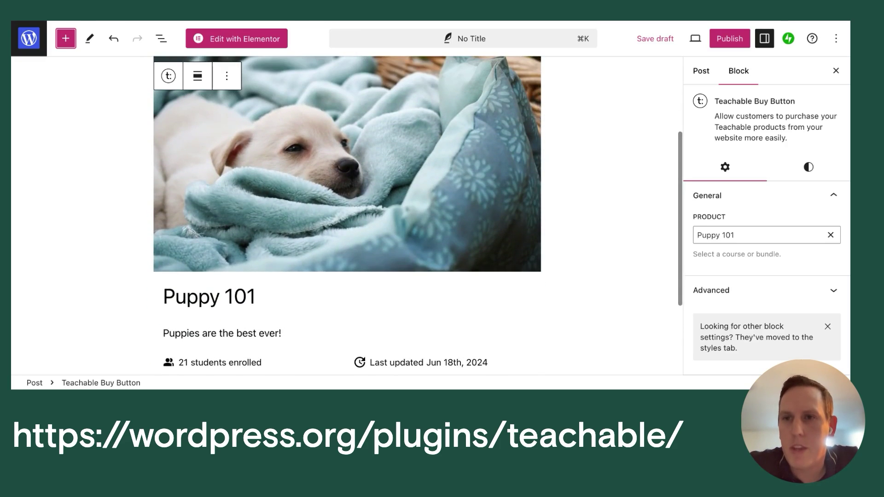
scroll(672, 165, "up", 3)
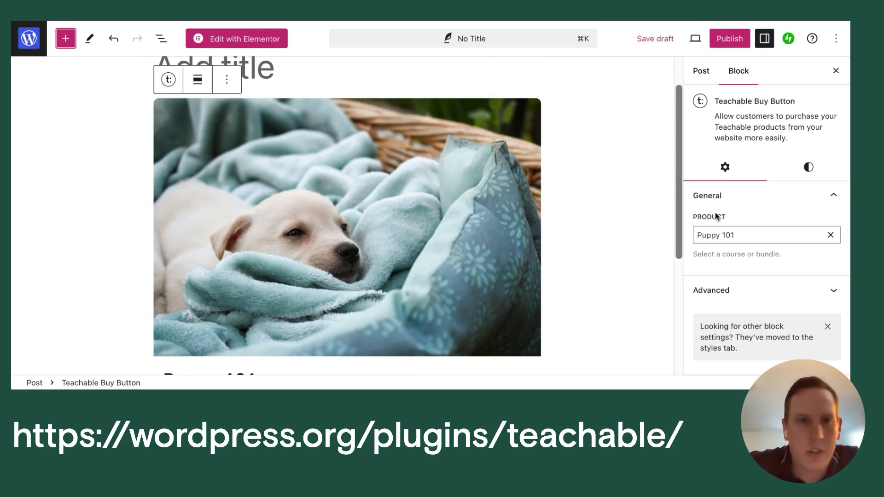
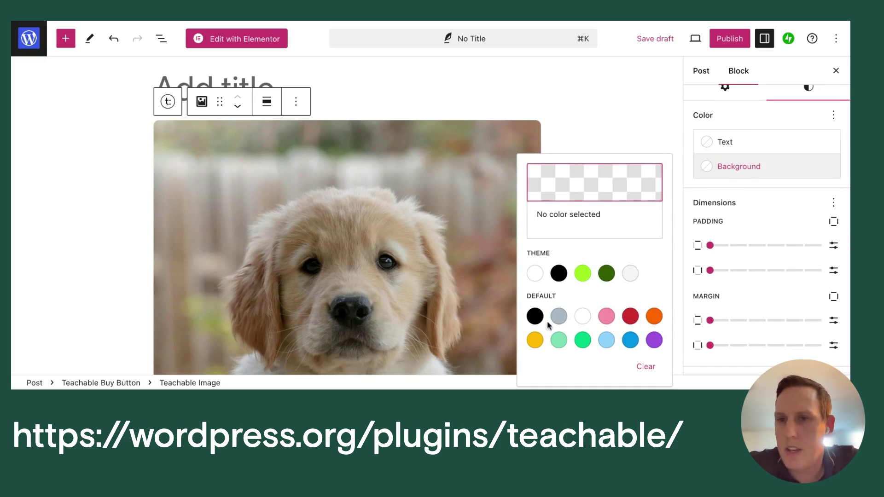
Step: Close the background color choices and review the Teachable Image's padding, margin and border radius settings
left_click(712, 123)
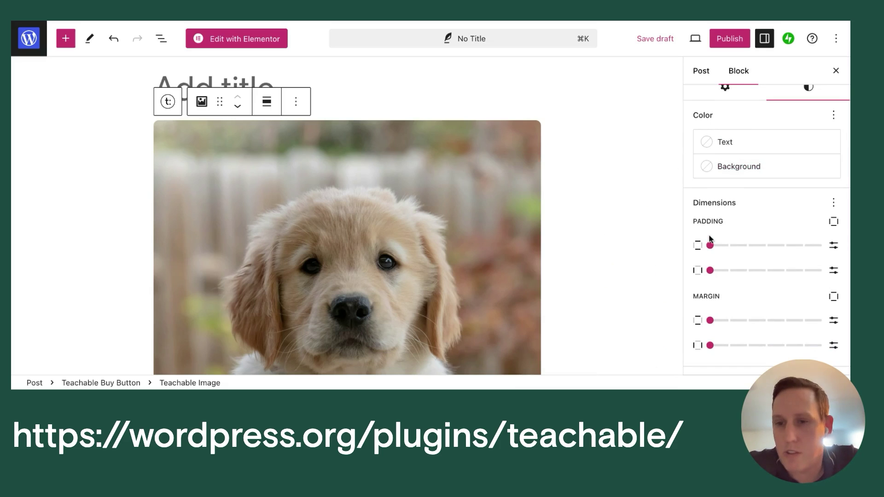
scroll(722, 310, "down", 3)
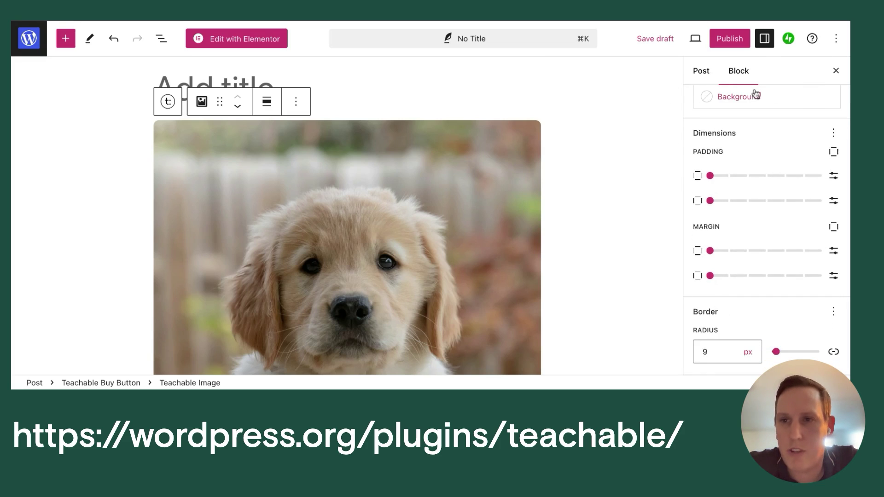
scroll(792, 96, "up", 5)
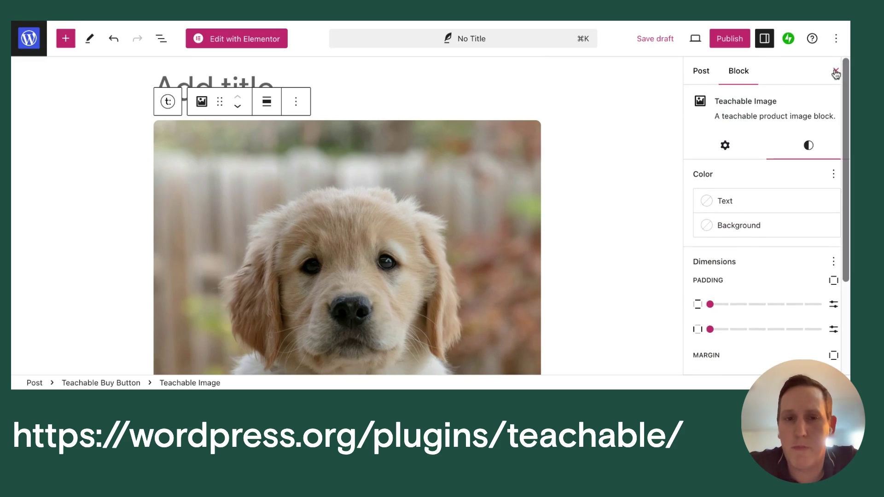
Step: Add the Two Payments Payment Plan to the pricing plans of the Teachable Plan Options block
scroll(400, 267, "down", 5)
left_click(232, 244)
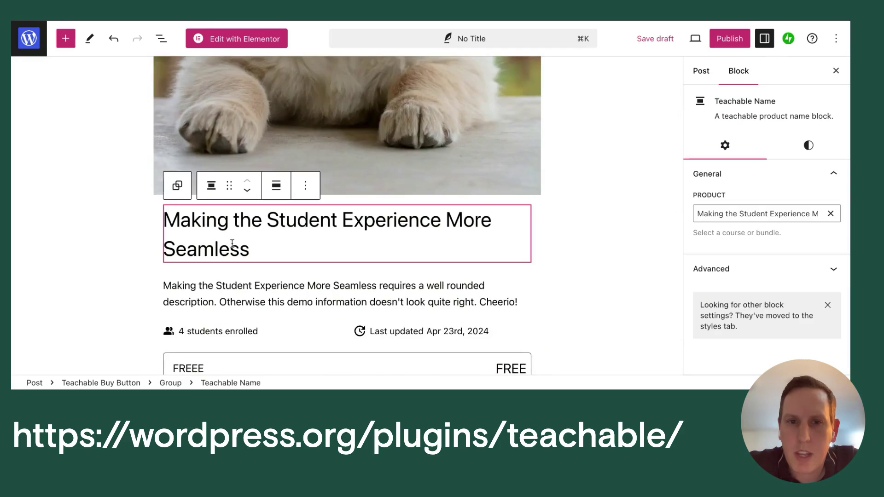
scroll(232, 244, "down", 2)
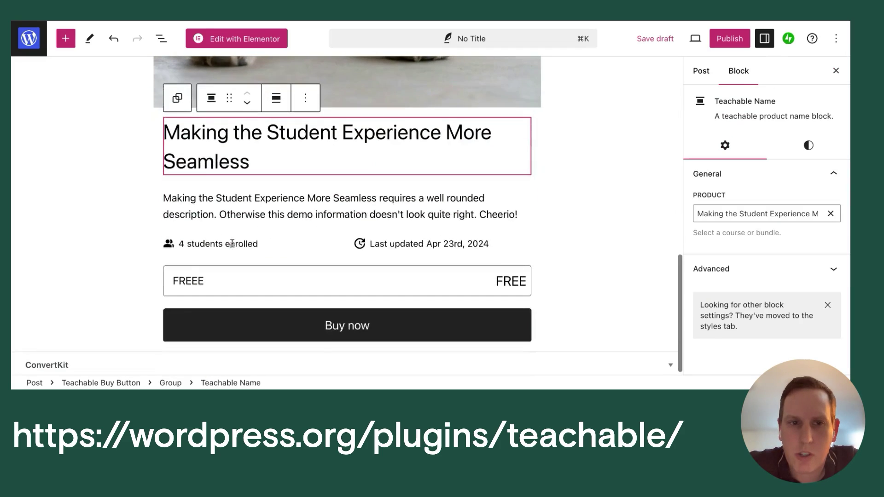
left_click(235, 286)
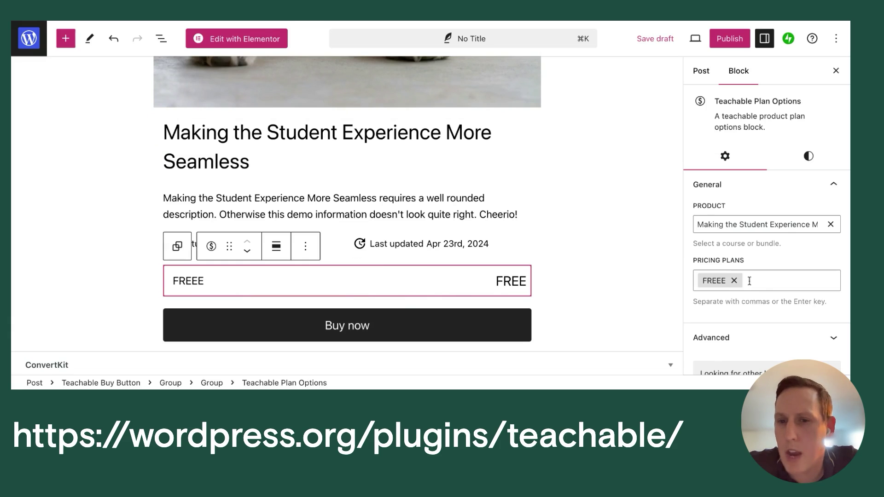
scroll(580, 251, "down", 1)
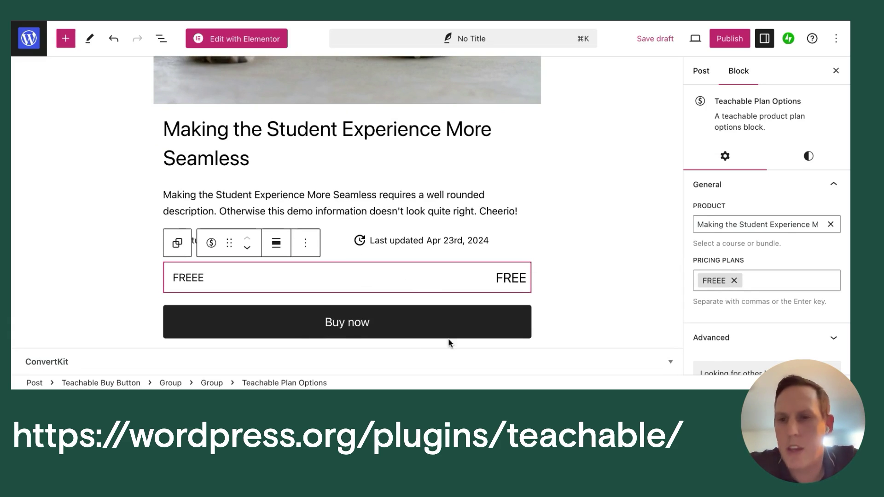
left_click(734, 281)
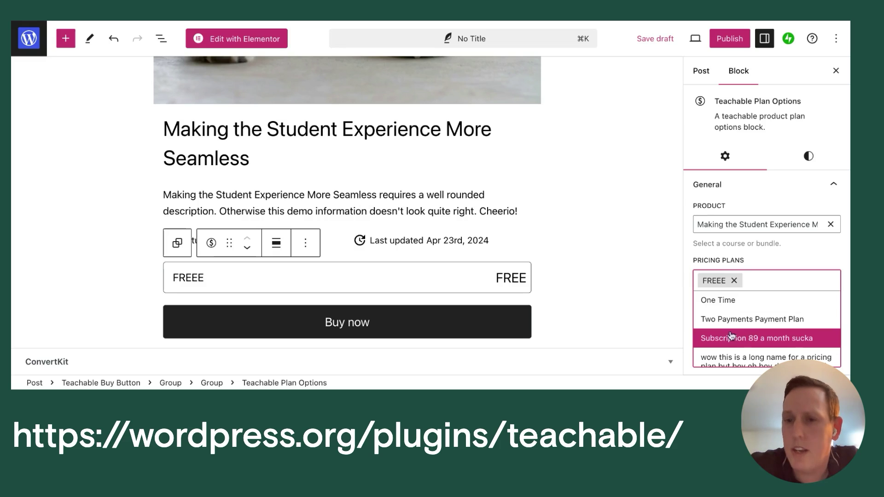
left_click(739, 319)
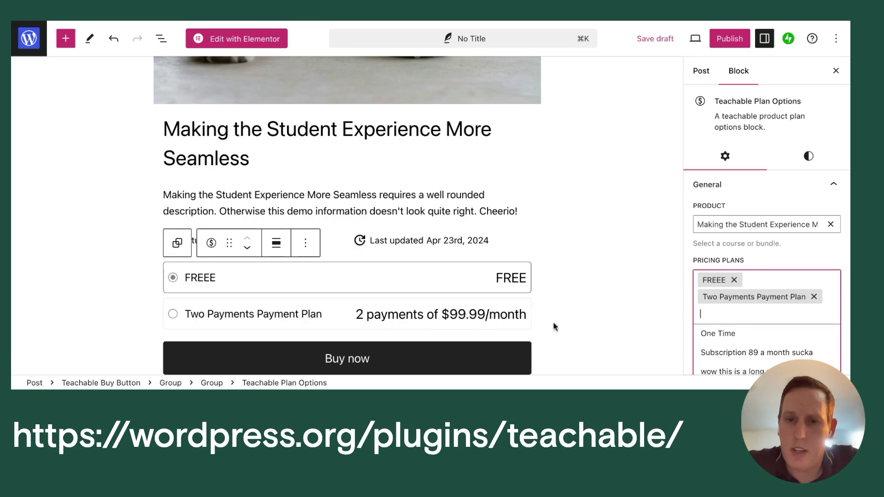
Step: Remove the FREEE pricing plan and add it back, and include the One Time plan as well
left_click(734, 281)
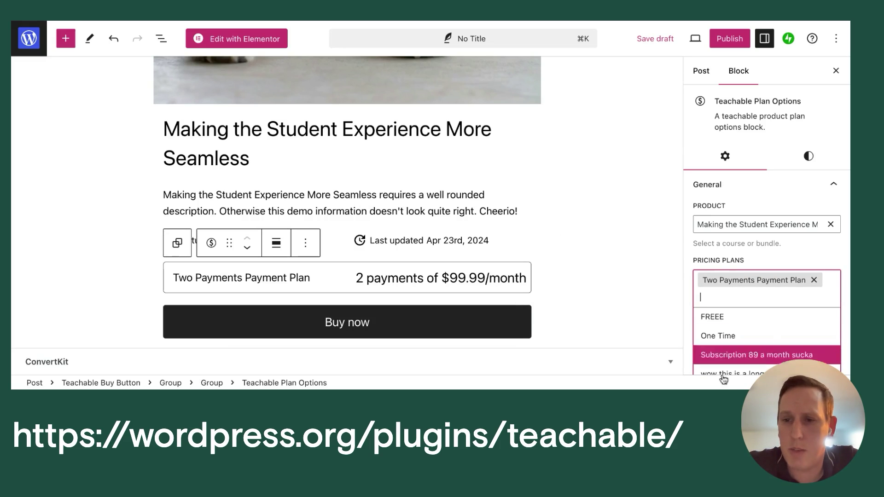
left_click(718, 325)
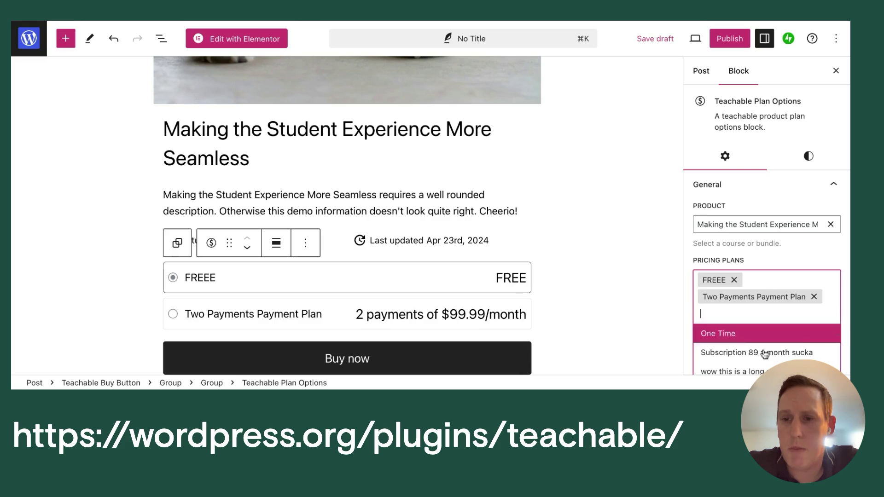
left_click(718, 333)
left_click(571, 227)
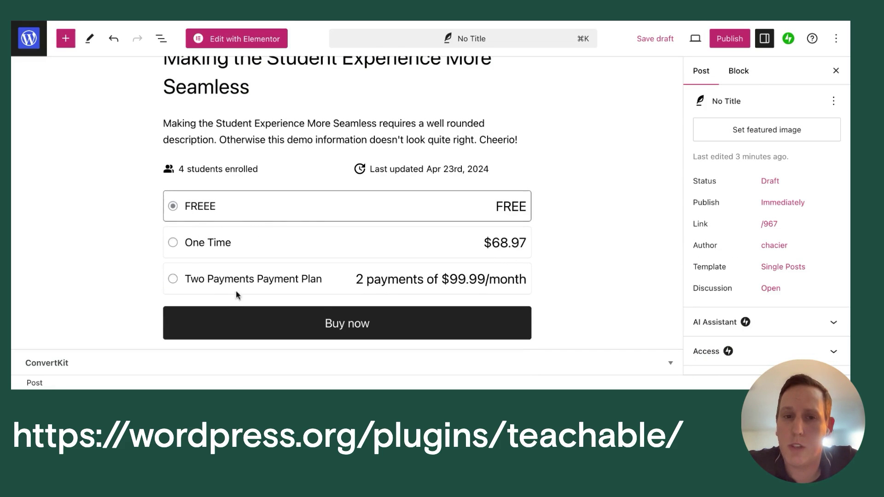
Step: Delete the Teachable Image block from the Teachable Buy Button
scroll(313, 309, "up", 1)
scroll(416, 141, "up", 5)
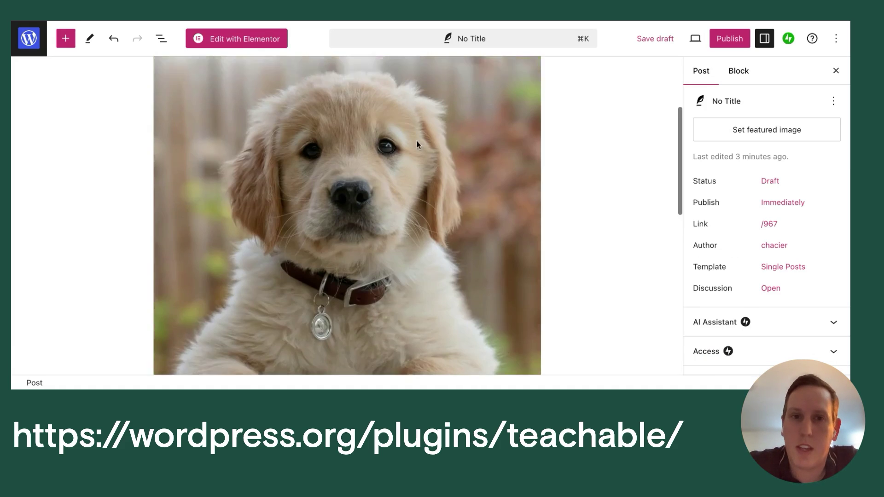
left_click(414, 185)
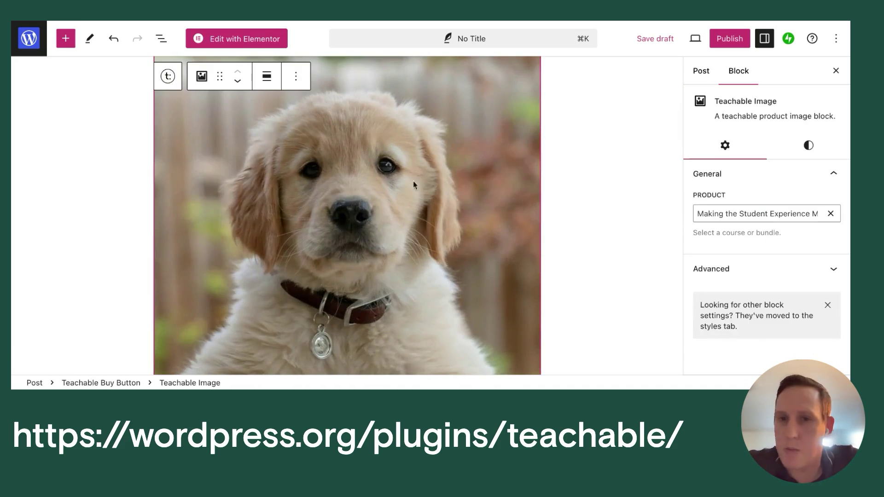
scroll(467, 198, "down", 10)
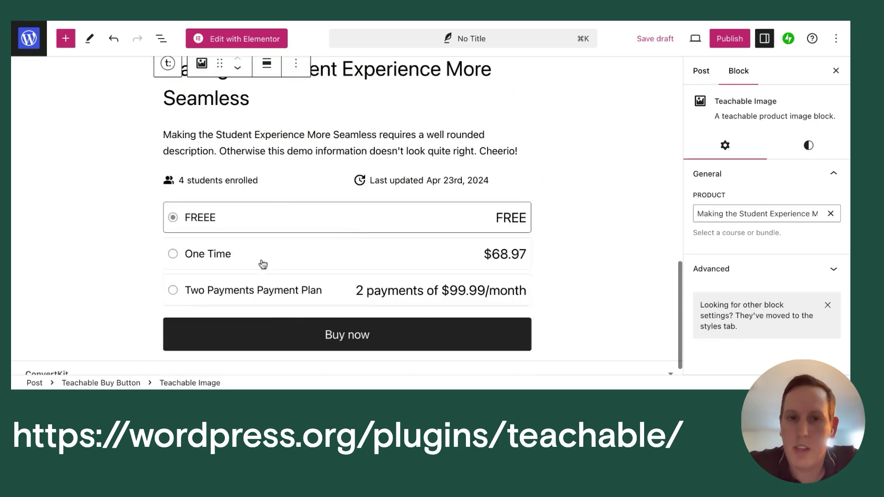
scroll(313, 322, "up", 8)
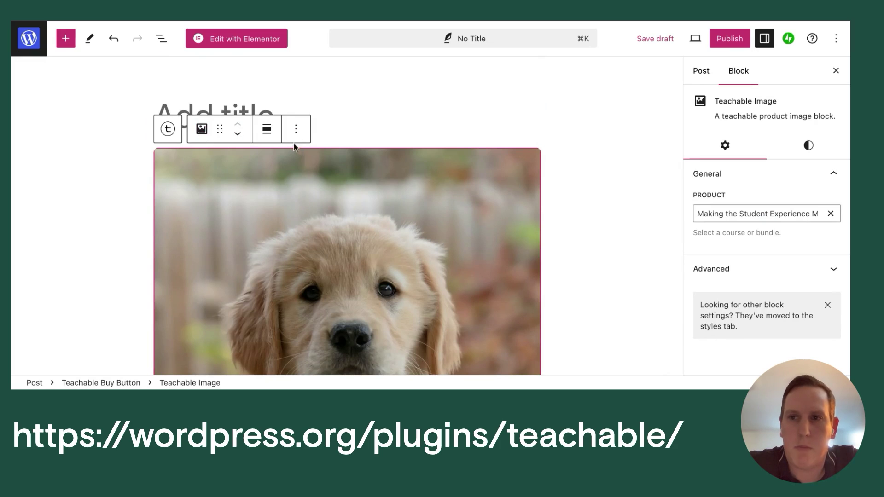
left_click(296, 130)
scroll(335, 351, "down", 3)
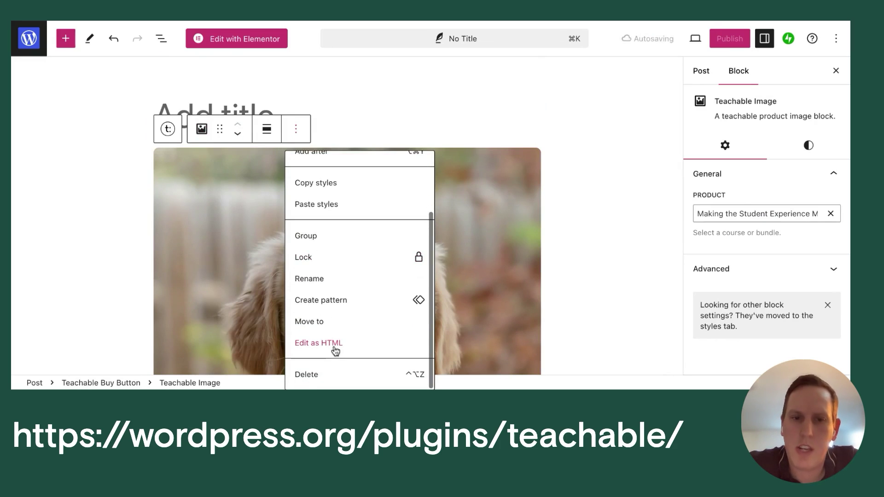
left_click(318, 372)
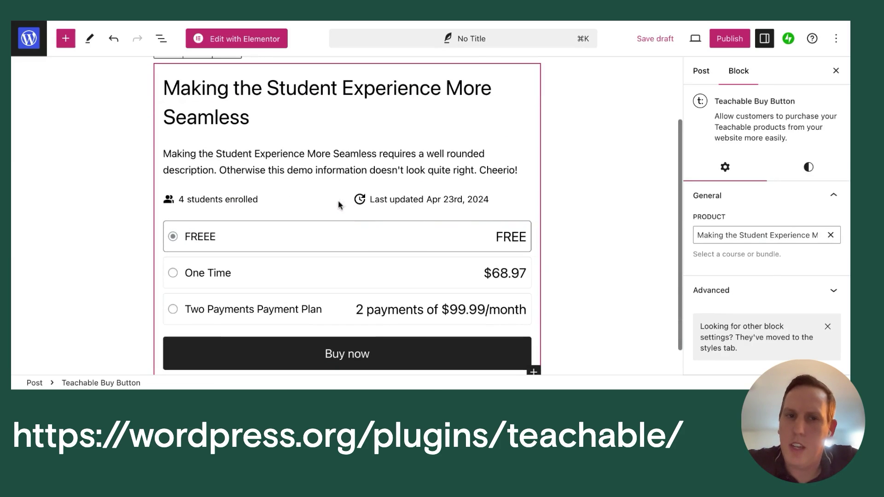
Step: Delete the Teachable Enrollment Count block beneath the course description
left_click(248, 199)
left_click(307, 179)
scroll(327, 304, "down", 3)
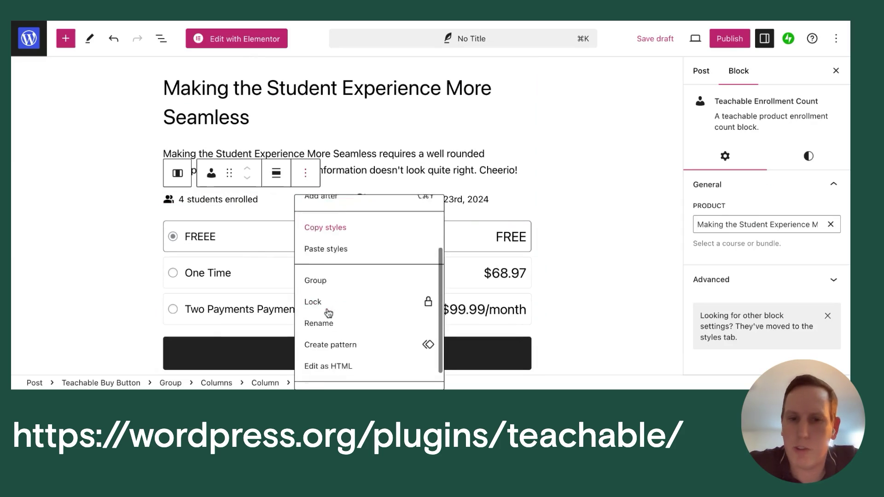
left_click(322, 373)
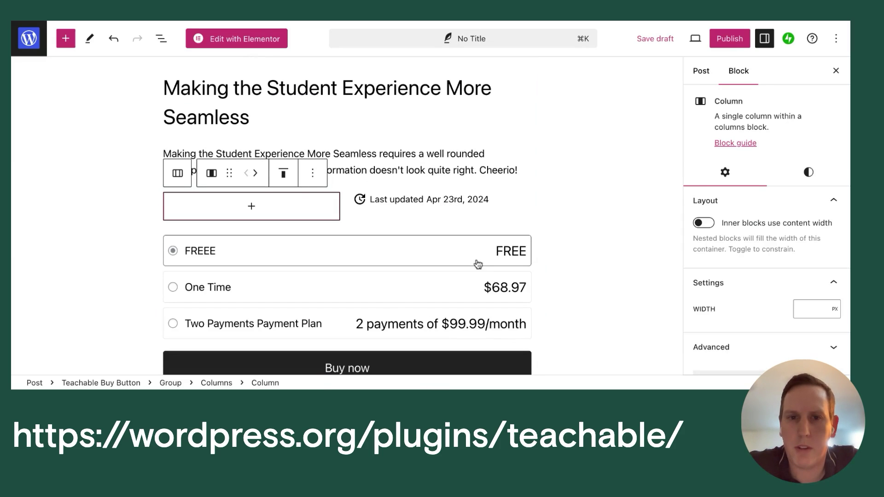
Step: Delete the Teachable Updated At block showing the course's last update date
left_click(634, 184)
left_click(422, 199)
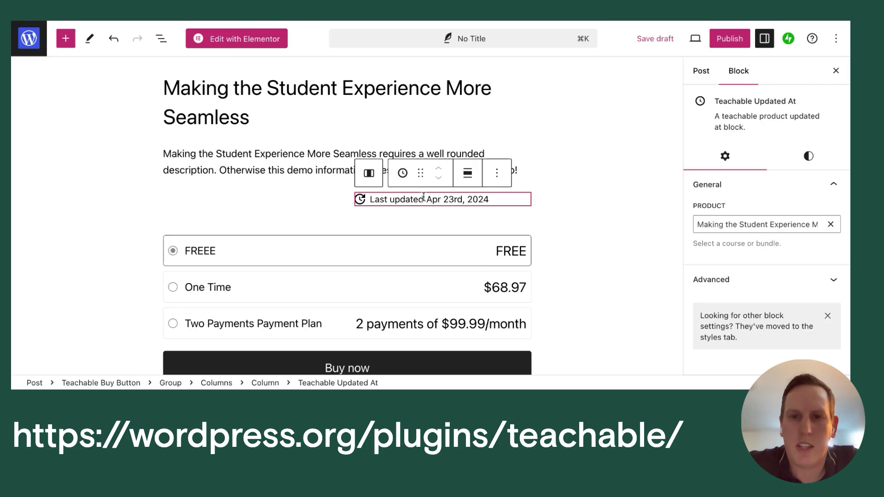
left_click(497, 173)
scroll(503, 296, "down", 3)
left_click(505, 372)
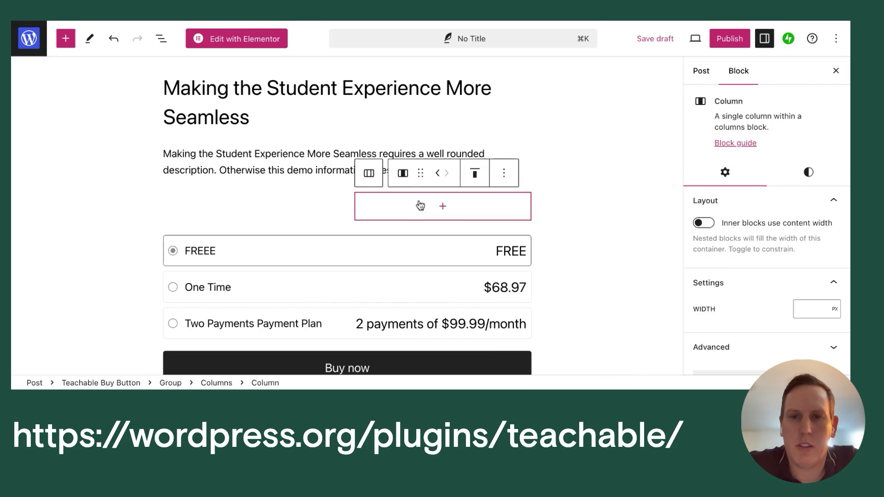
Step: Remove the empty columns between the course description and the pricing plans, including their Columns container block
left_click(252, 234)
left_click(366, 210)
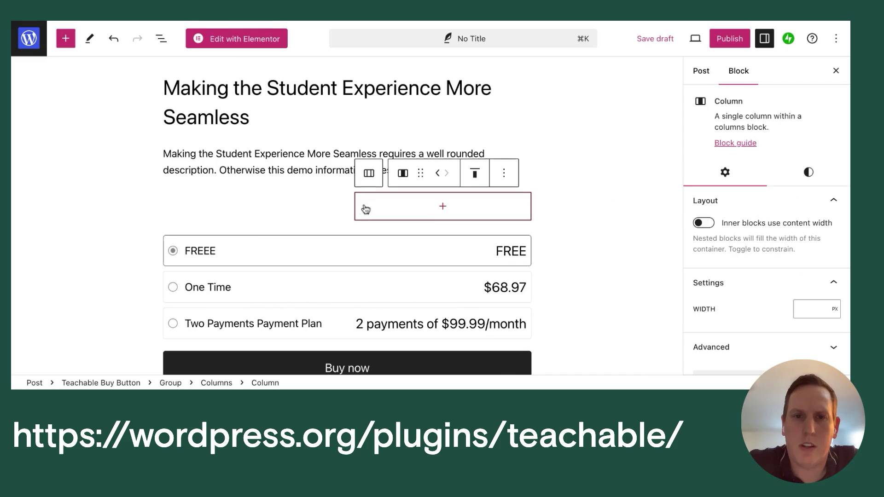
key("BackSpace")
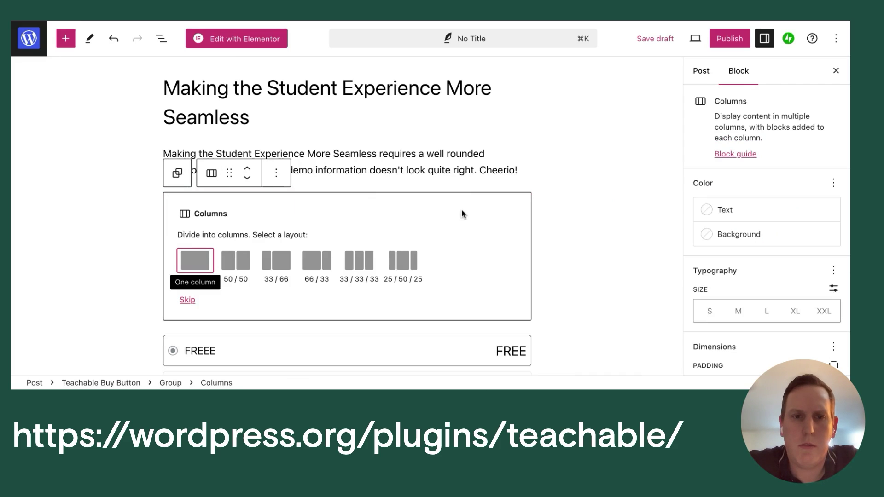
left_click(277, 173)
scroll(301, 282, "down", 3)
left_click(286, 374)
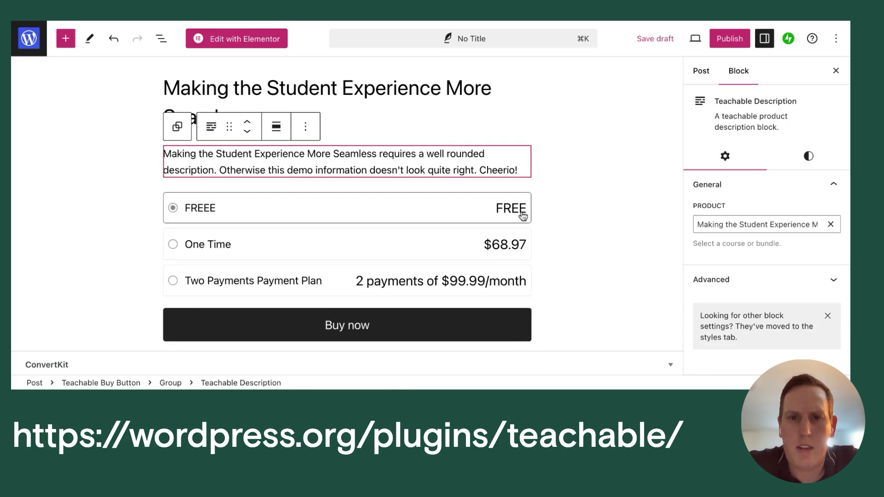
Step: Review the remaining Teachable Buy Button blocks and look through the block options available for the course name
scroll(523, 216, "up", 2)
scroll(361, 312, "down", 2)
scroll(383, 283, "up", 1)
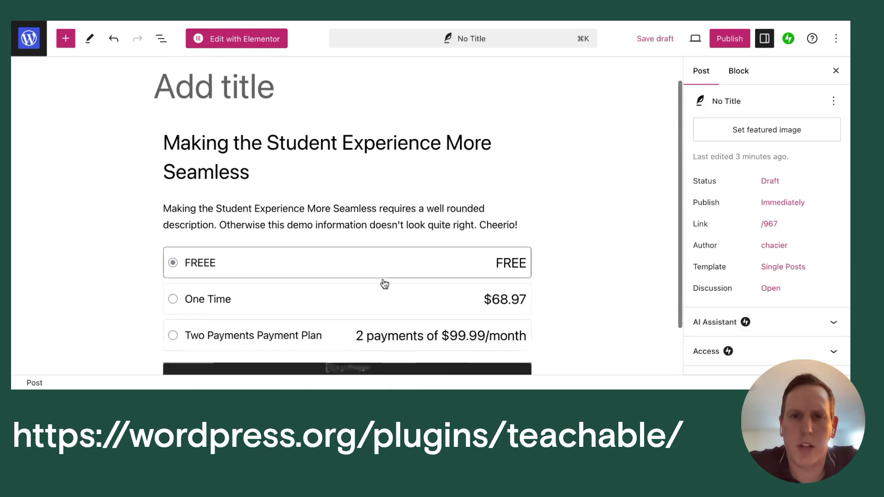
scroll(383, 282, "down", 1)
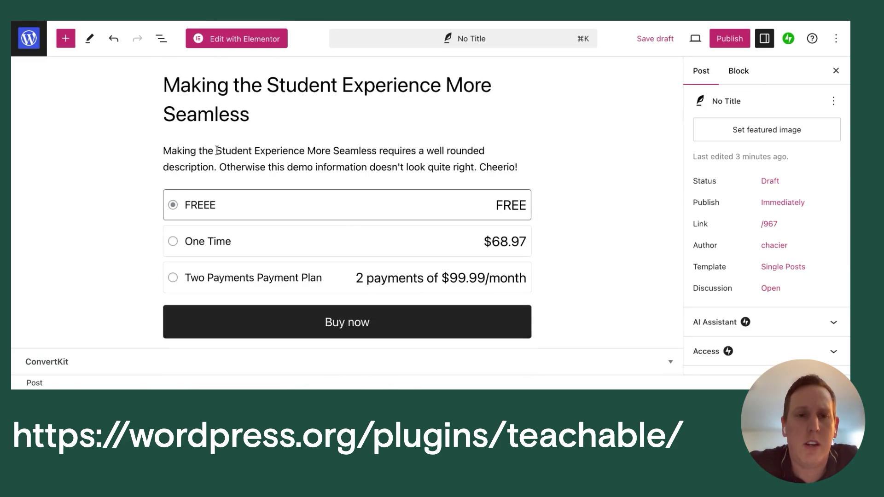
scroll(226, 161, "up", 2)
left_click(235, 177)
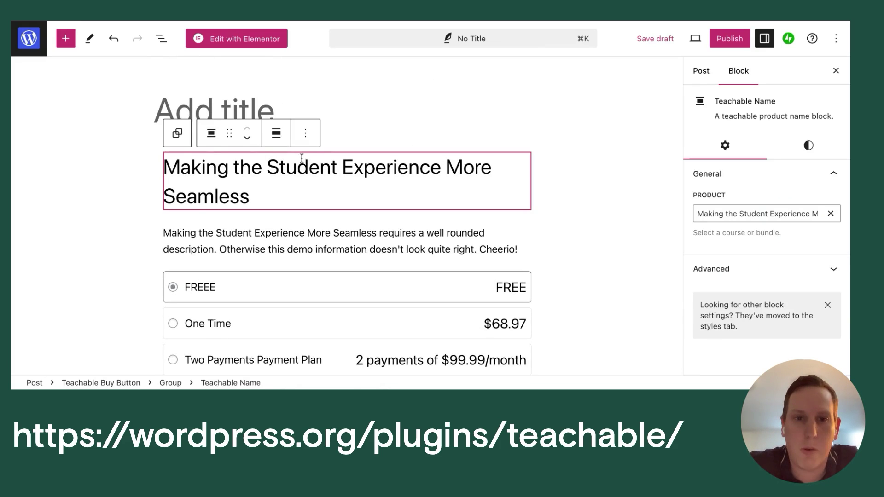
left_click(305, 133)
scroll(339, 335, "down", 3)
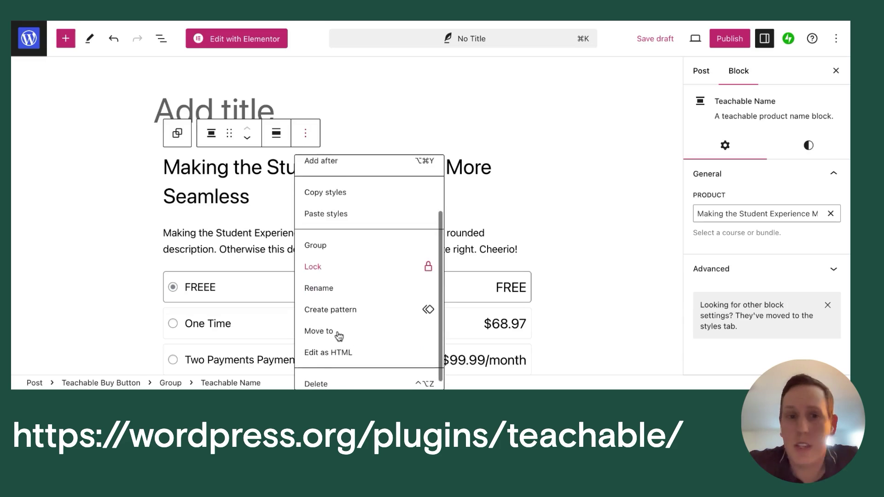
scroll(339, 335, "up", 3)
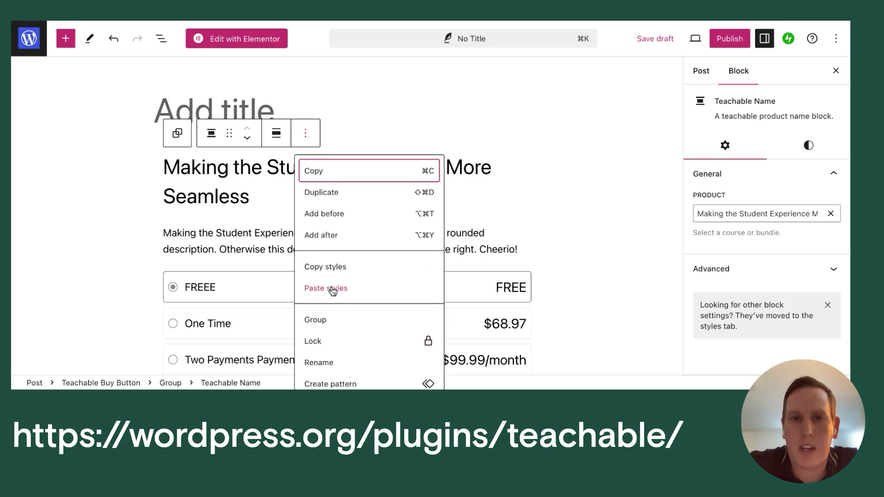
left_click(493, 230)
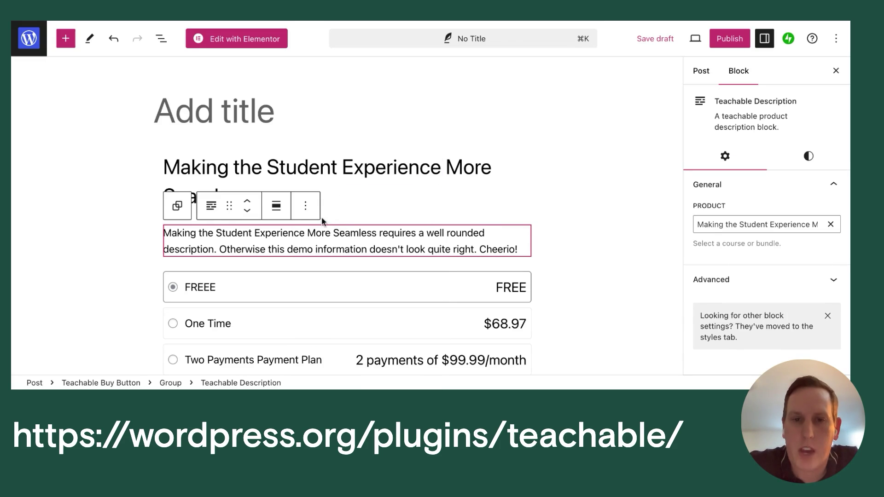
scroll(322, 217, "down", 3)
left_click(551, 293)
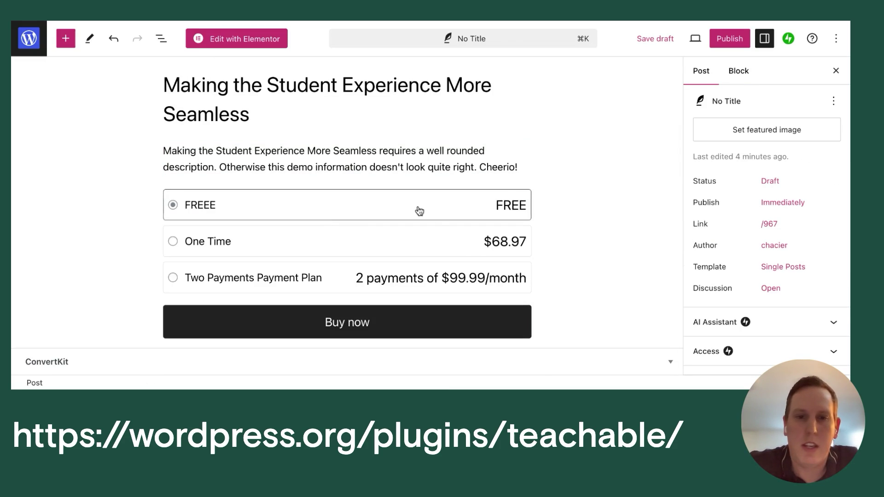
Step: Title the post "i love puppies a lot"
scroll(294, 222, "up", 2)
left_click(193, 113)
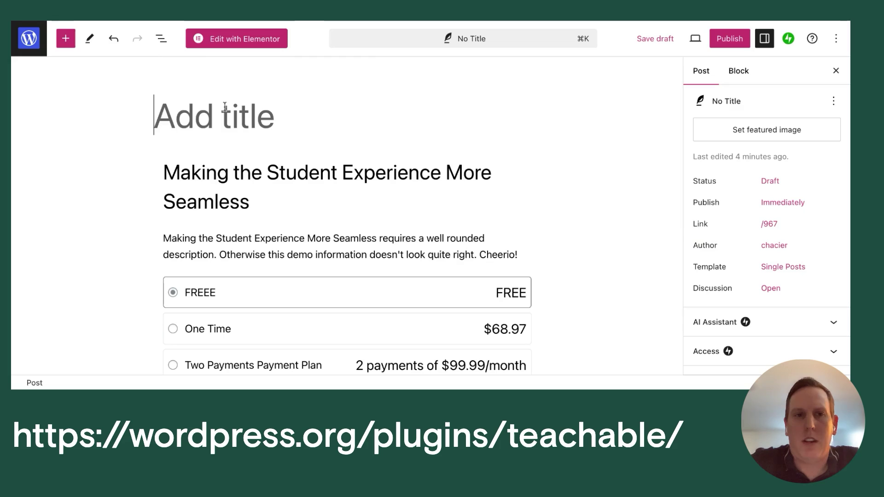
type("i love puppies a lot")
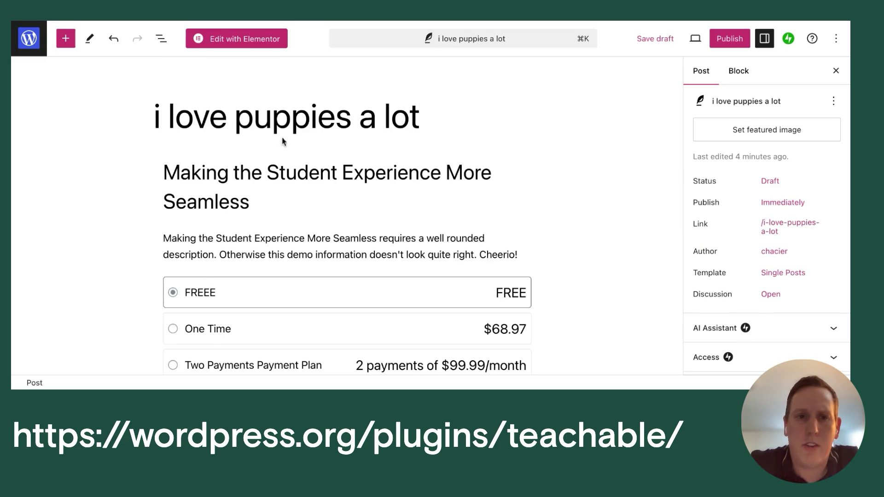
Step: Add placeholder paragraphs "aghalg wiohalhal ala" and "ahglaksg" below the post title, separated by an empty paragraph
key("Return")
type("aghalg wioh")
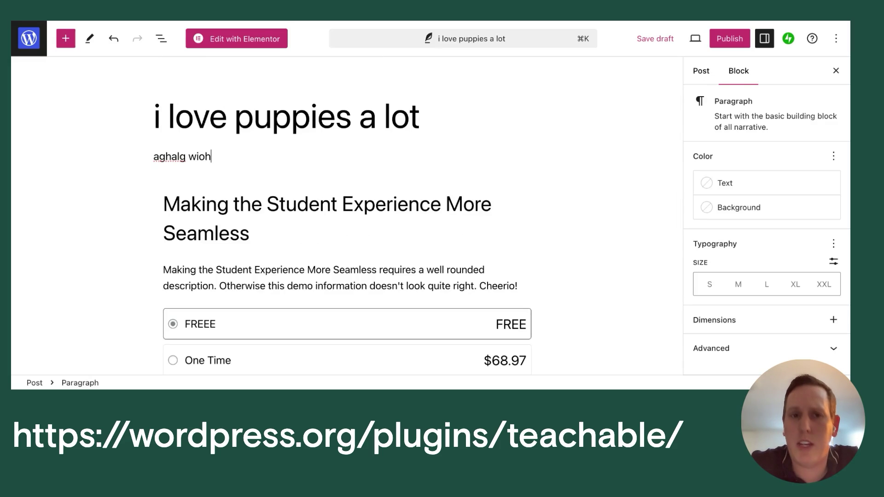
type("alhal a")
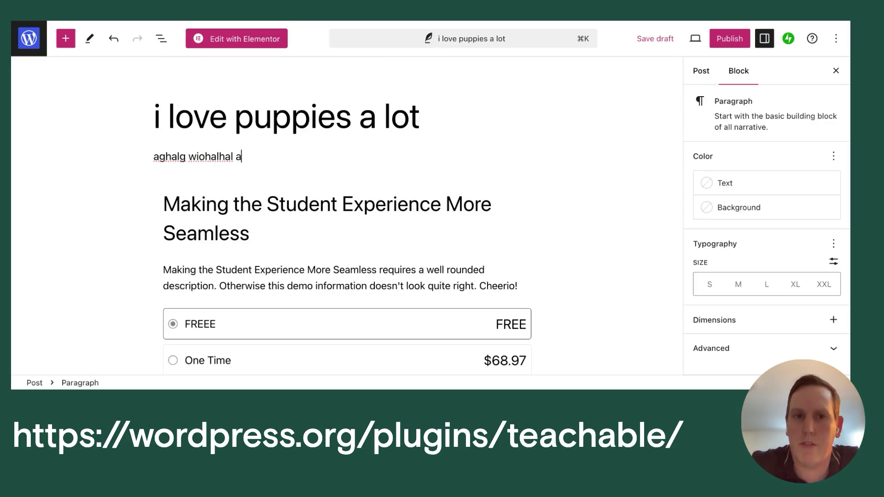
type("la")
key("Return")
key("Return")
type("ahglaksg")
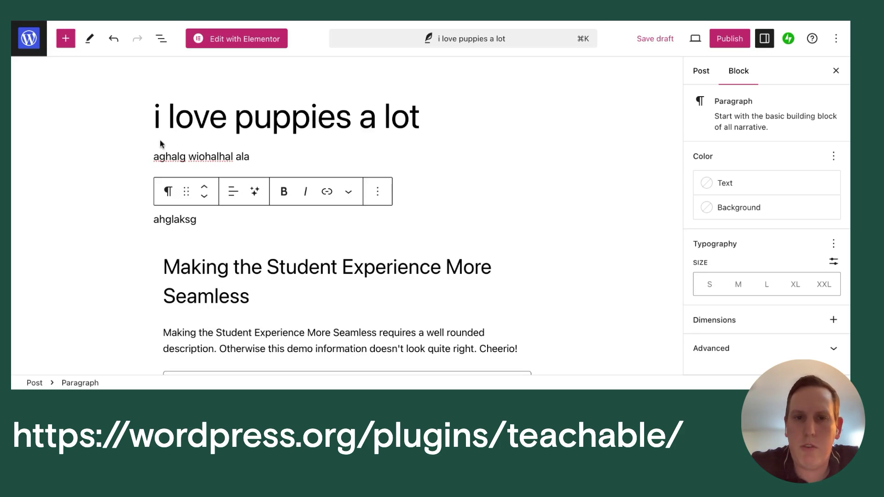
Step: Insert a Teachable Buy Button for Puppy 101 in the empty paragraph between the placeholder texts and review its product card
left_click(332, 159)
left_click(262, 191)
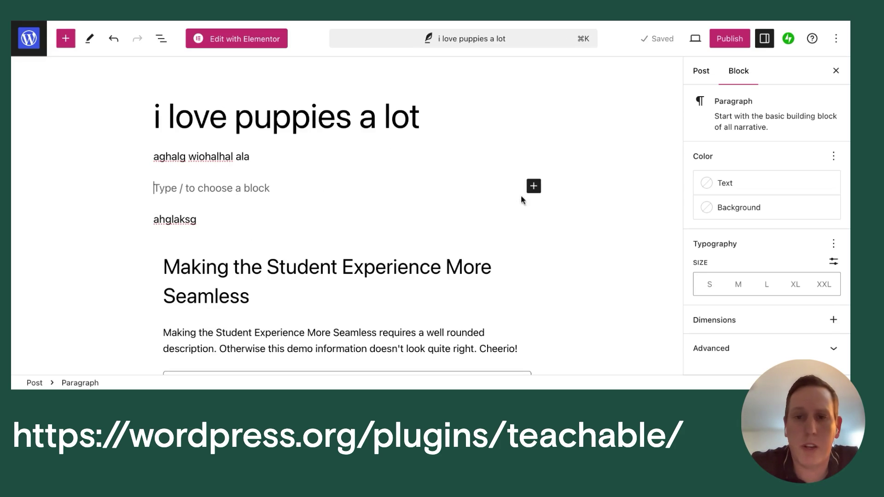
left_click(534, 186)
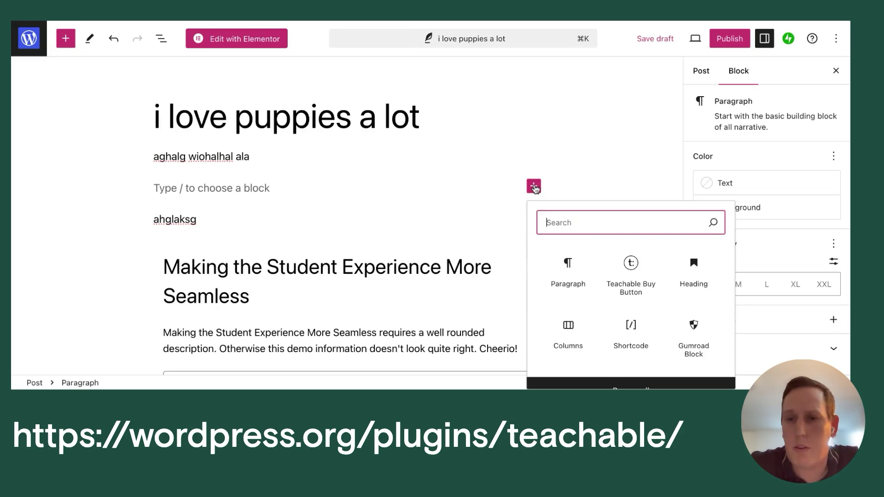
left_click(628, 276)
scroll(345, 247, "down", 10)
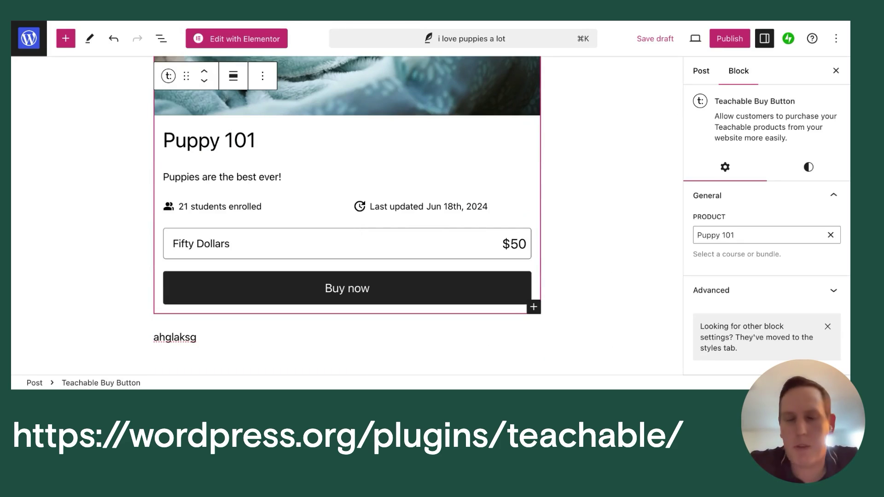
scroll(347, 217, "up", 1)
scroll(347, 217, "down", 2)
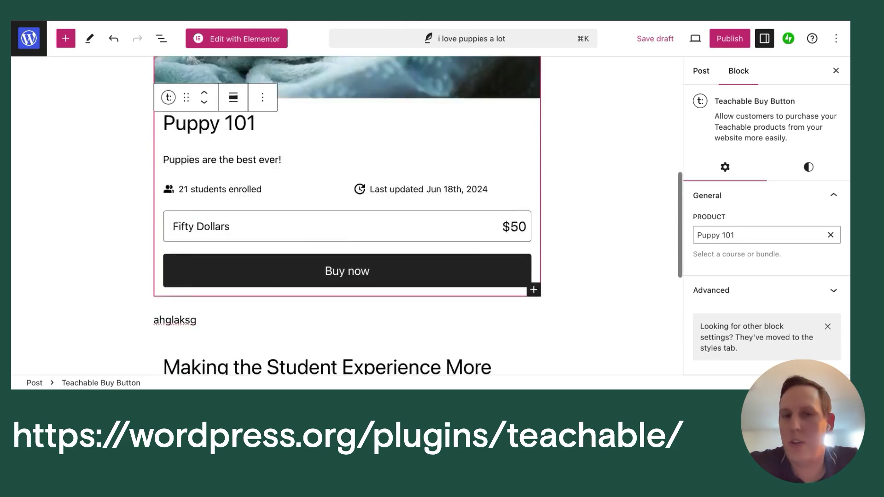
scroll(347, 216, "up", 2)
scroll(226, 194, "up", 4)
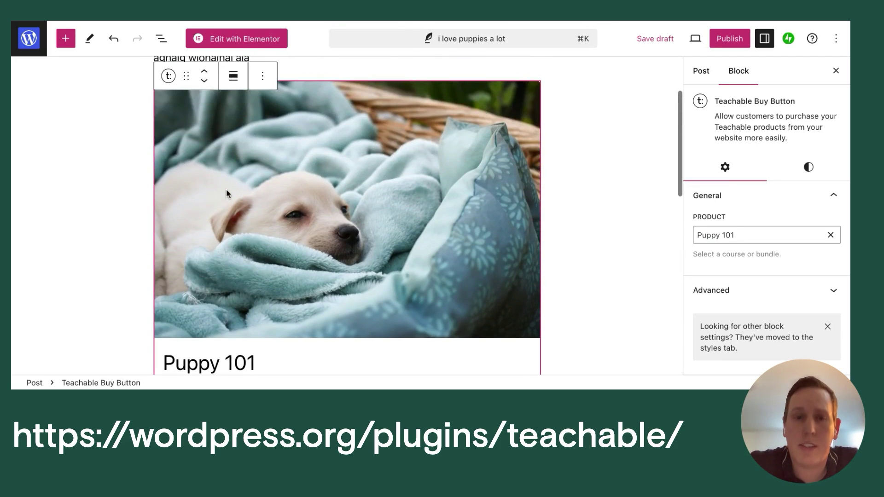
scroll(225, 189, "up", 1)
scroll(225, 190, "down", 6)
Step: Split the placeholder paragraph beneath the Puppy 101 card before its final "g" with empty paragraphs in between
left_click(191, 286)
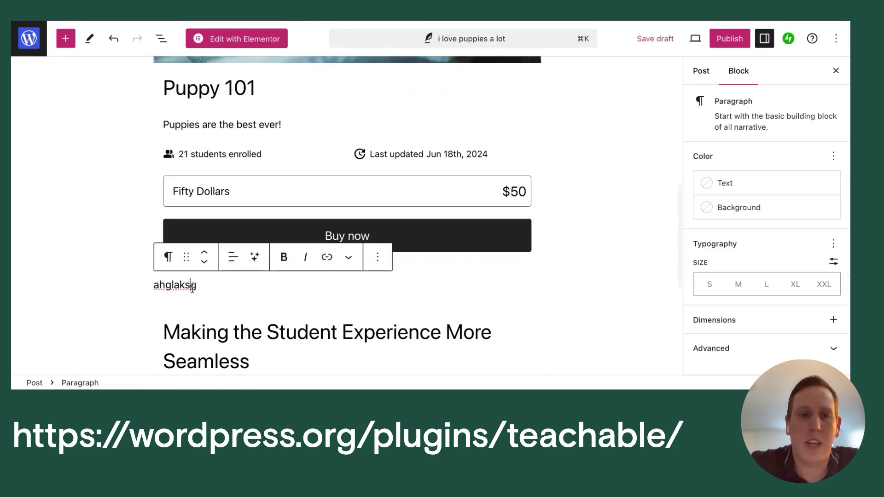
key("Return")
key("Return")
key("Return")
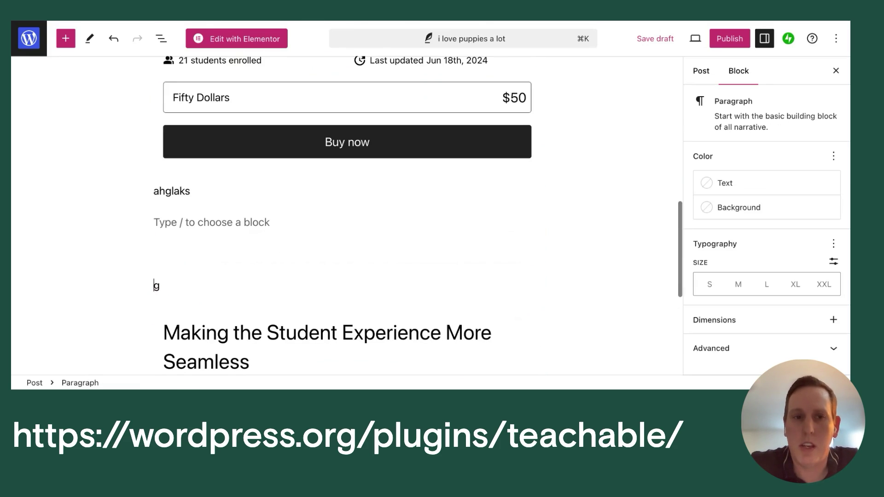
left_click(221, 225)
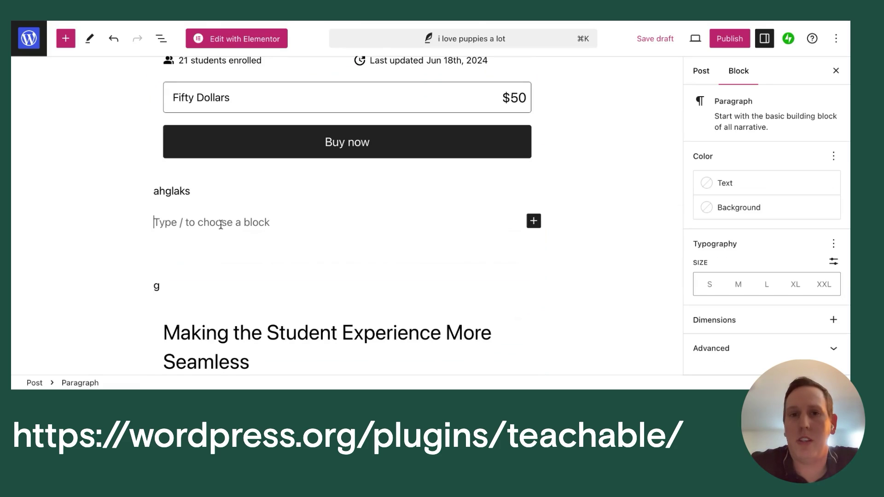
Step: Examine how the Puppy 101 buy buttons are placed and styled in the published dog movies post, and compare with the draft post
scroll(317, 193, "up", 10)
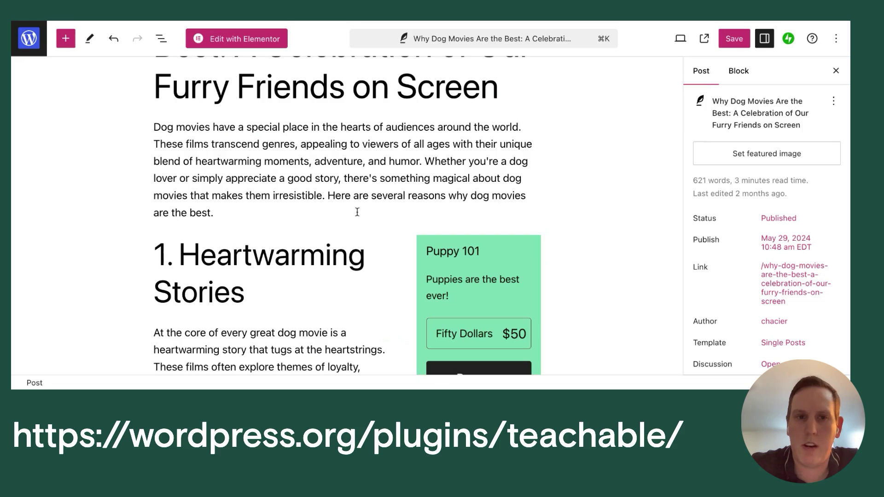
scroll(357, 212, "down", 2)
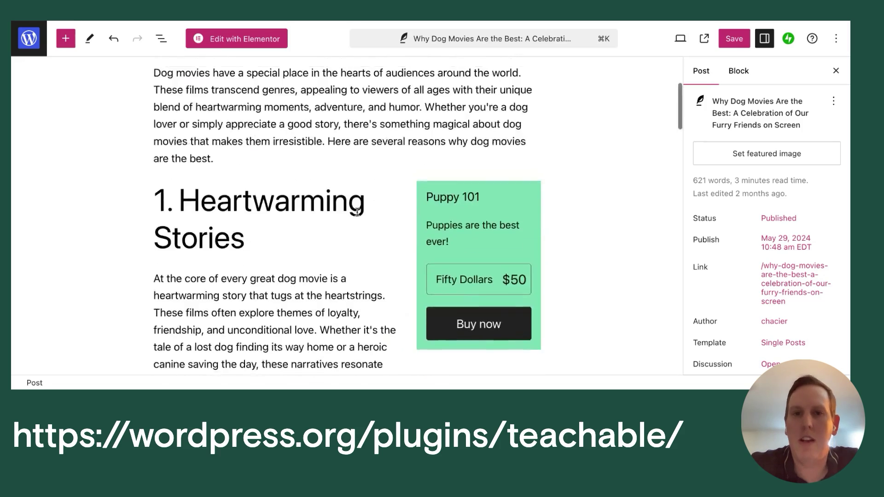
scroll(339, 256, "down", 15)
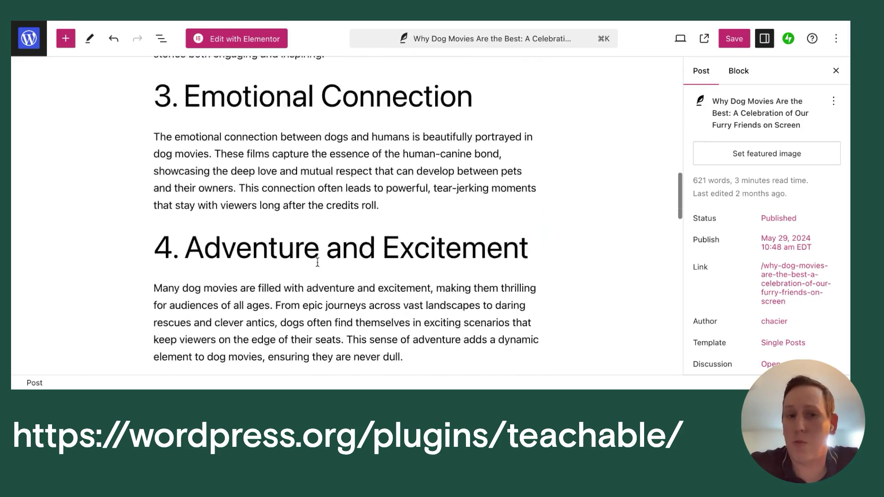
scroll(317, 262, "down", 5)
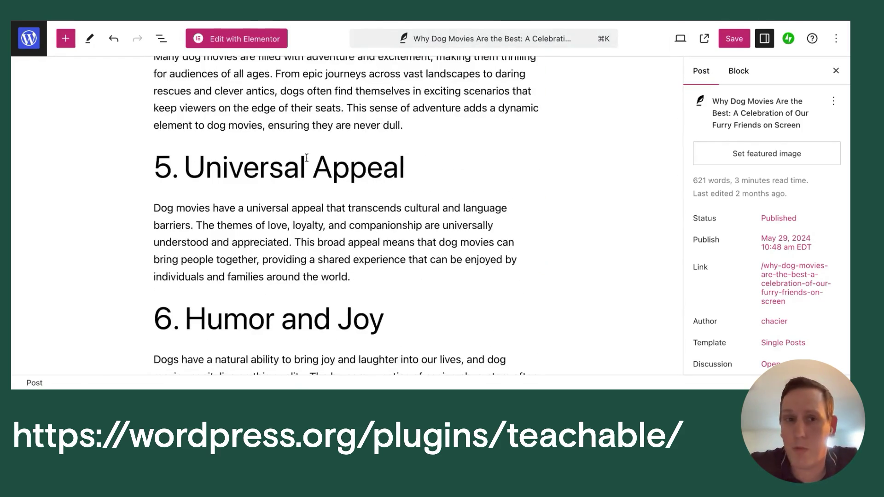
scroll(180, 175, "down", 20)
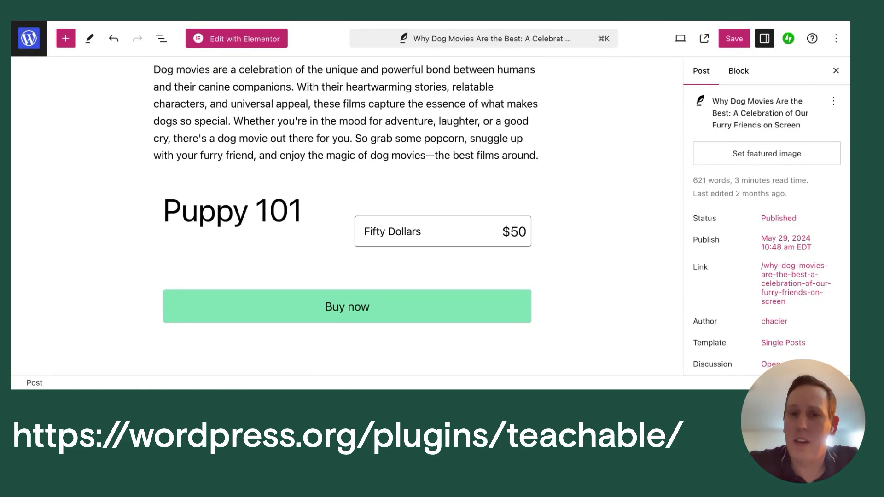
left_click(325, 204)
left_click(414, 281)
left_click(359, 120)
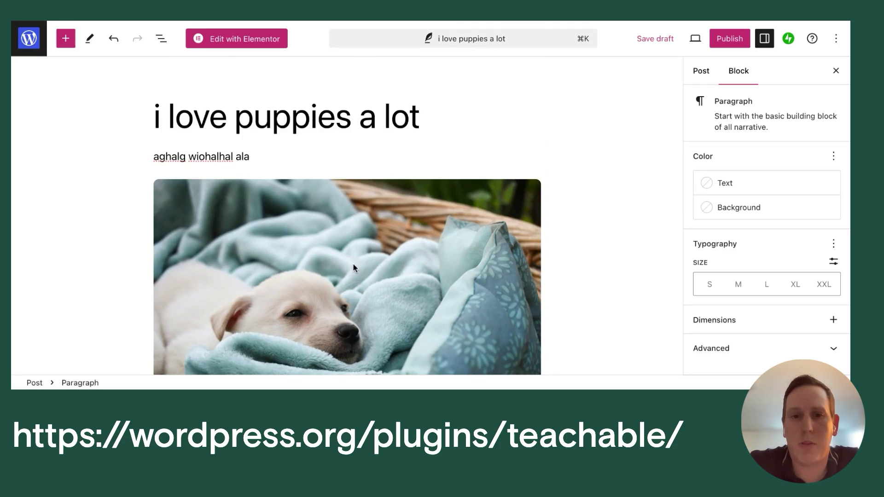
scroll(346, 249, "down", 10)
scroll(336, 233, "up", 10)
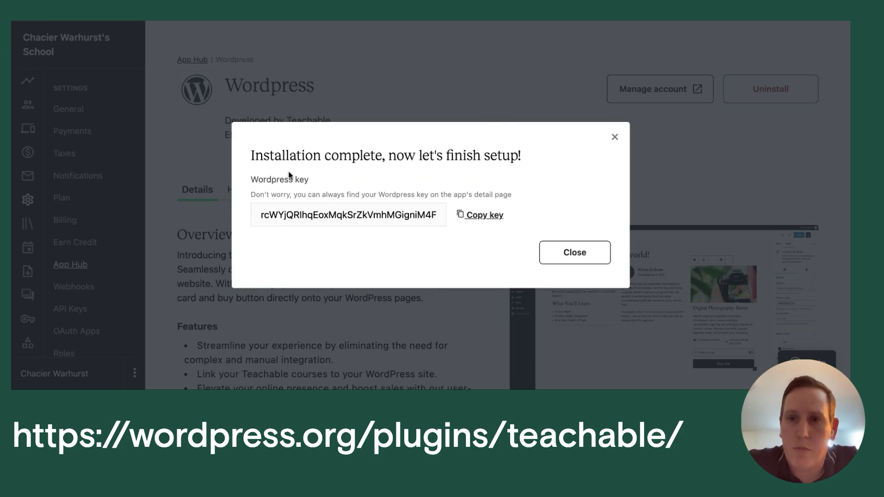
Step: Switch to the Teachable school admin, dismiss the WordPress key dialog and open the Puppy 101 course's Embed page
left_click(134, 173)
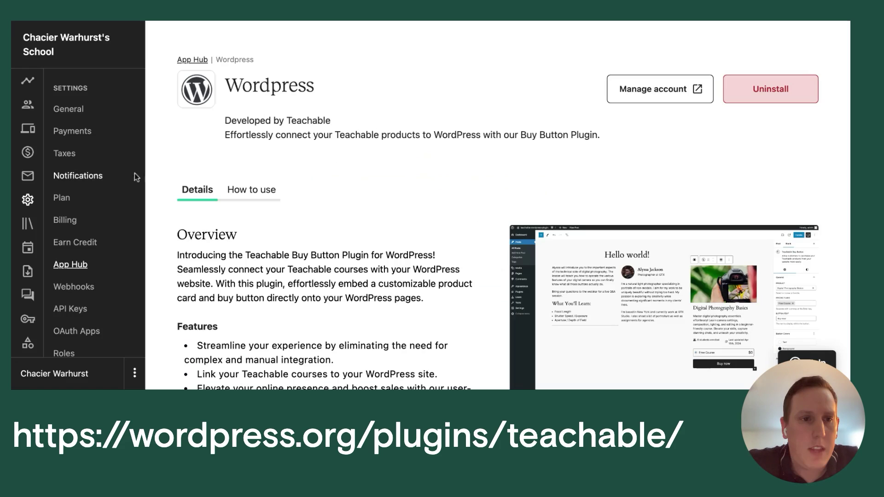
left_click(28, 227)
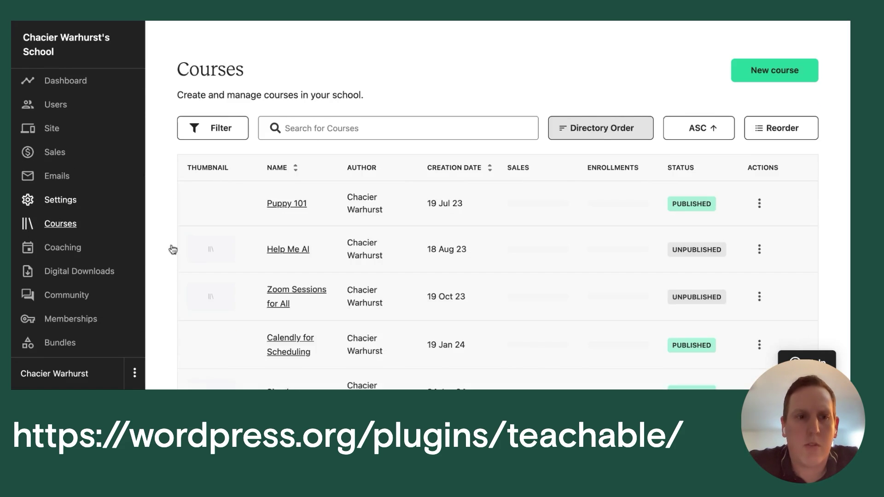
left_click(286, 207)
left_click(73, 226)
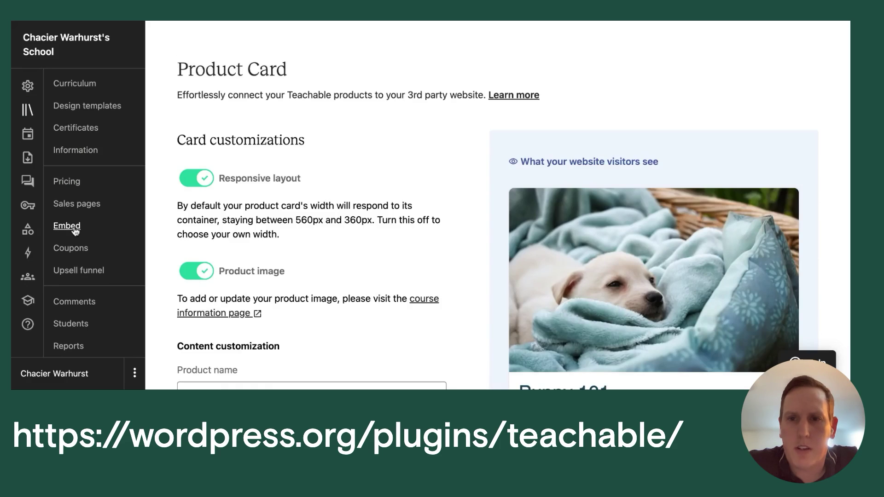
Step: Review the Product Card's layout, content, pricing plan and button customization options alongside the visitor preview
scroll(368, 291, "down", 3)
scroll(369, 291, "down", 2)
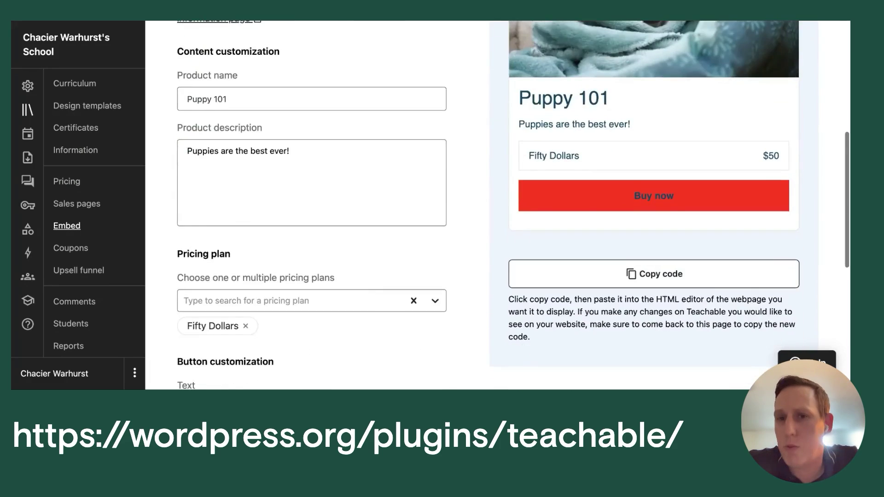
scroll(368, 291, "up", 5)
scroll(369, 291, "down", 2)
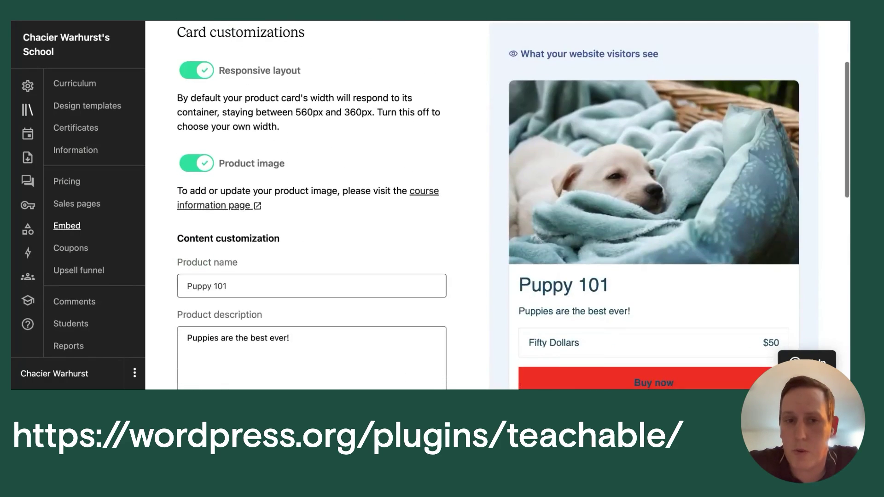
scroll(369, 291, "down", 5)
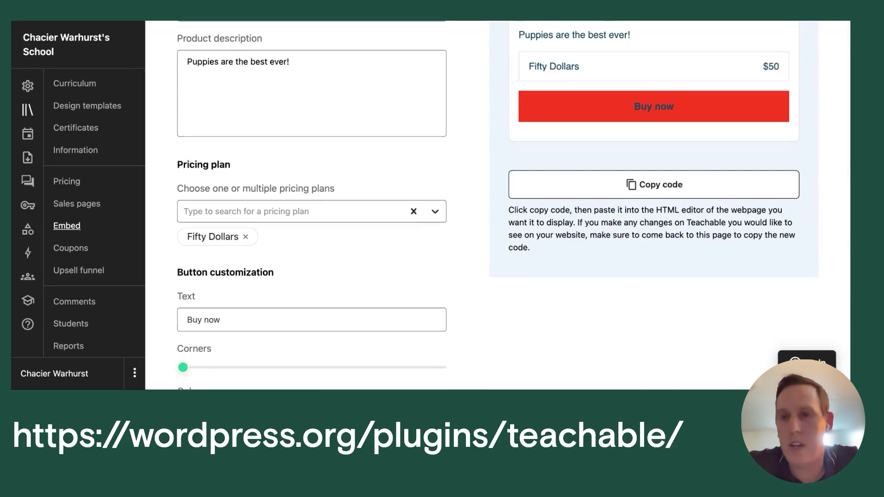
scroll(495, 253, "up", 7)
scroll(496, 250, "down", 5)
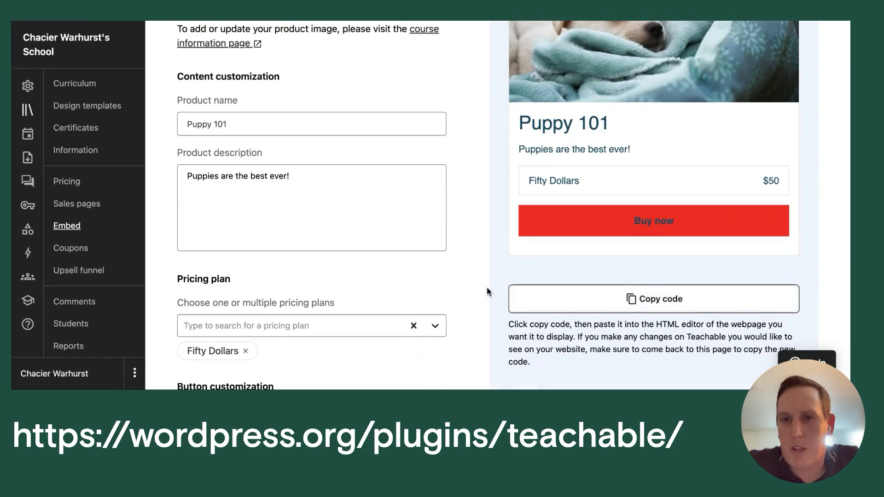
scroll(488, 291, "down", 3)
scroll(536, 221, "up", 4)
scroll(536, 221, "up", 4)
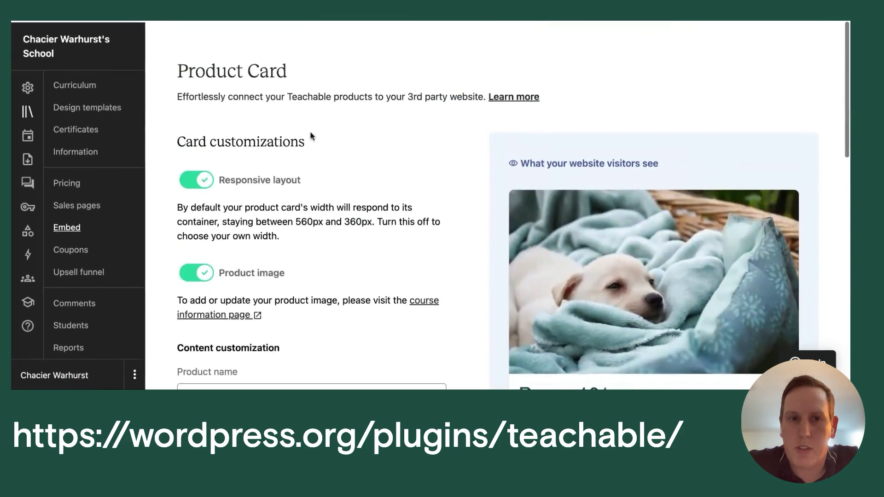
Step: Turn off the product image on the Puppy 101 product card, keep the responsive layout on, and copy the embed code
left_click(203, 178)
left_click(202, 178)
left_click(203, 271)
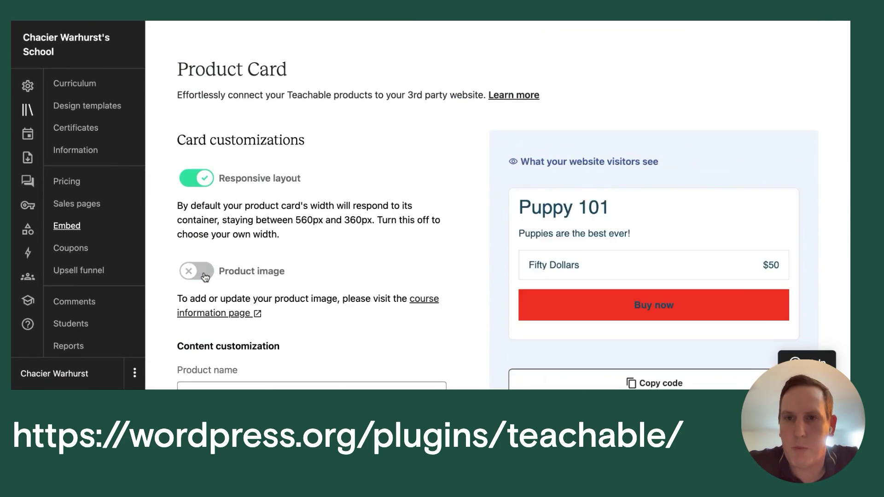
scroll(203, 277, "down", 4)
left_click(626, 224)
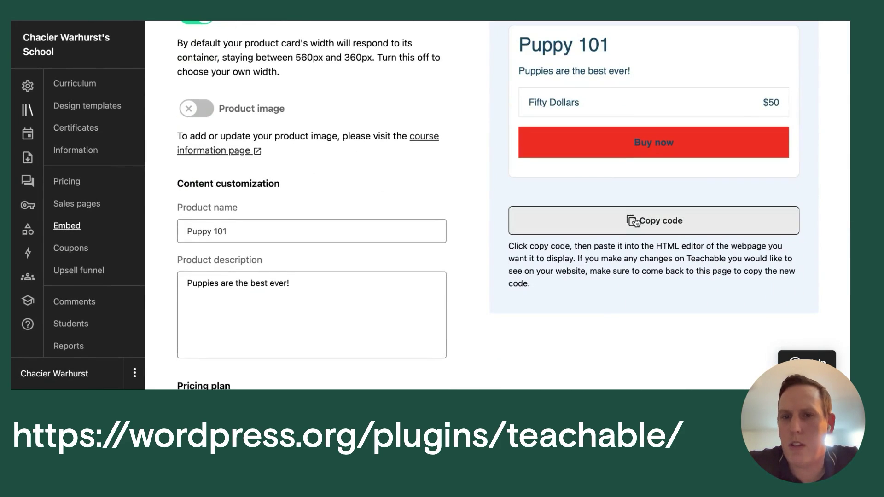
scroll(432, 198, "up", 3)
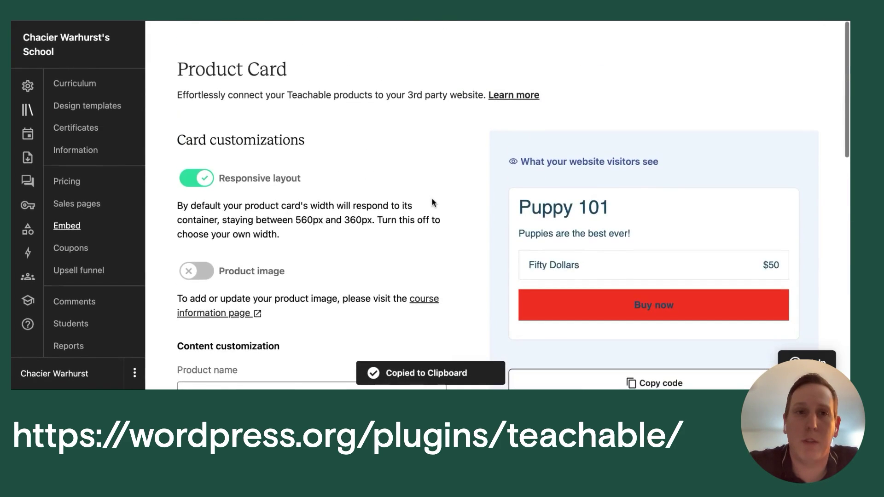